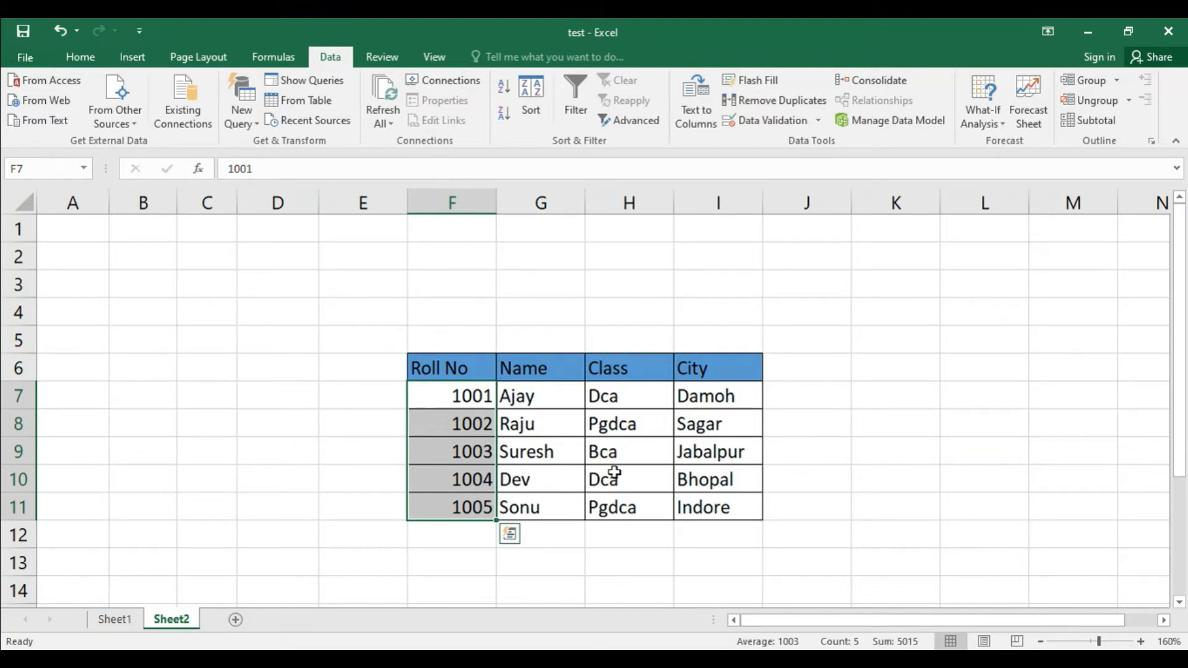
Step: Select the student table F6:I11 and sort it by Roll No from smallest to largest
left_click(859, 373)
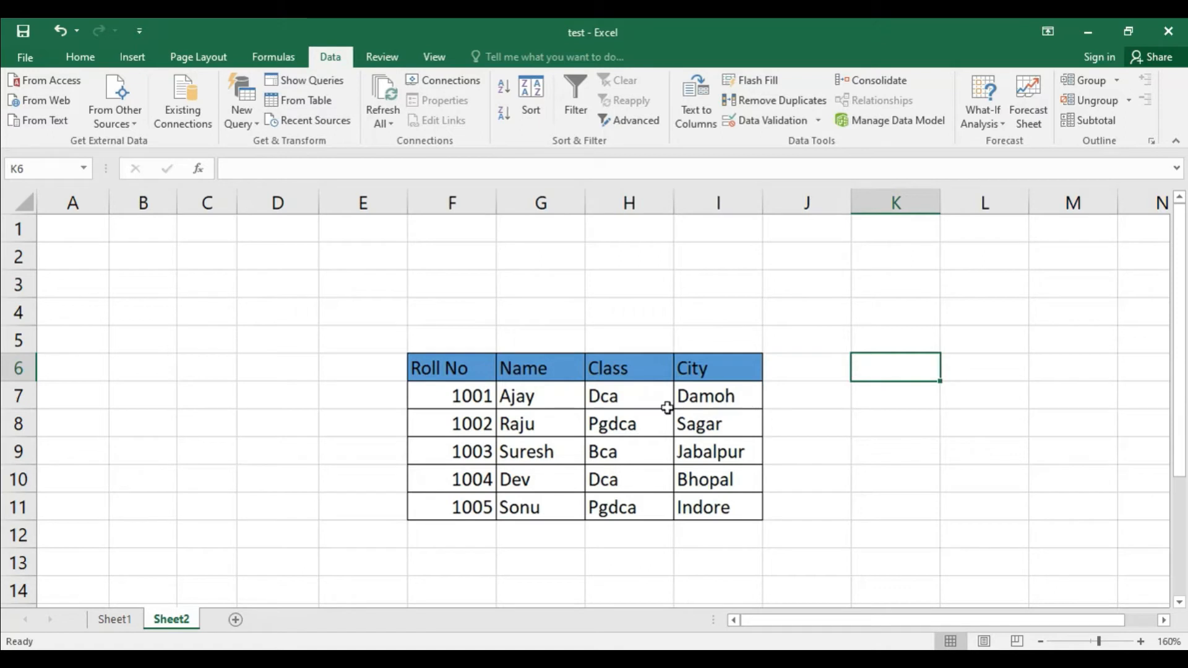
left_click_drag(438, 367, 747, 512)
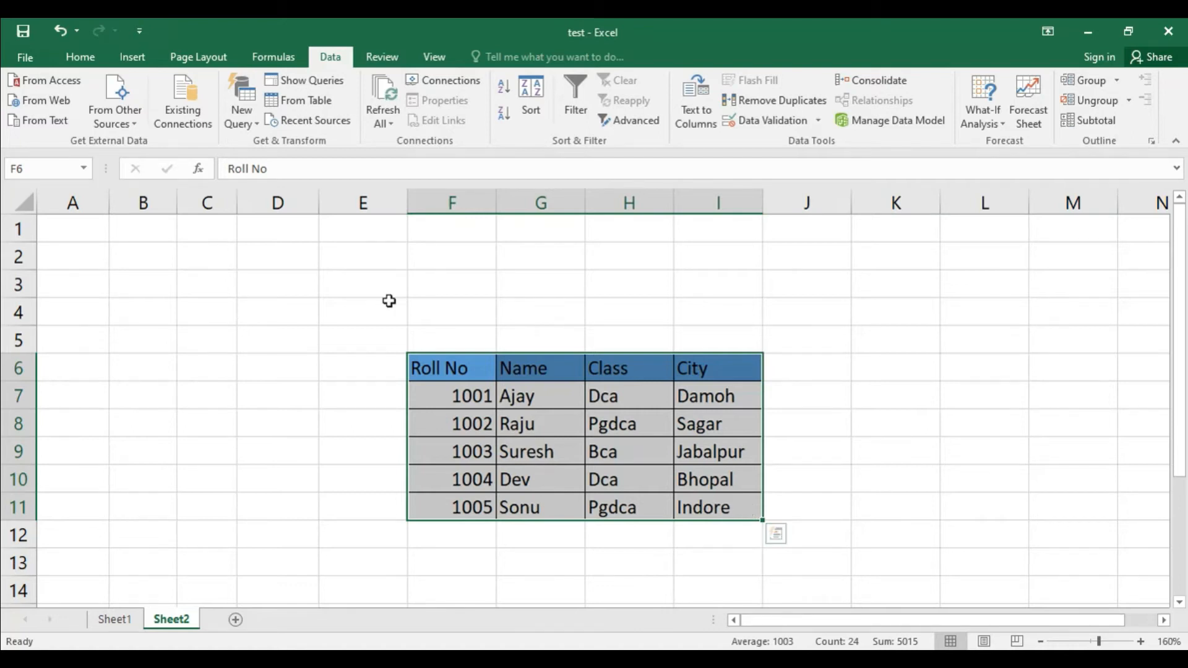
left_click(81, 58)
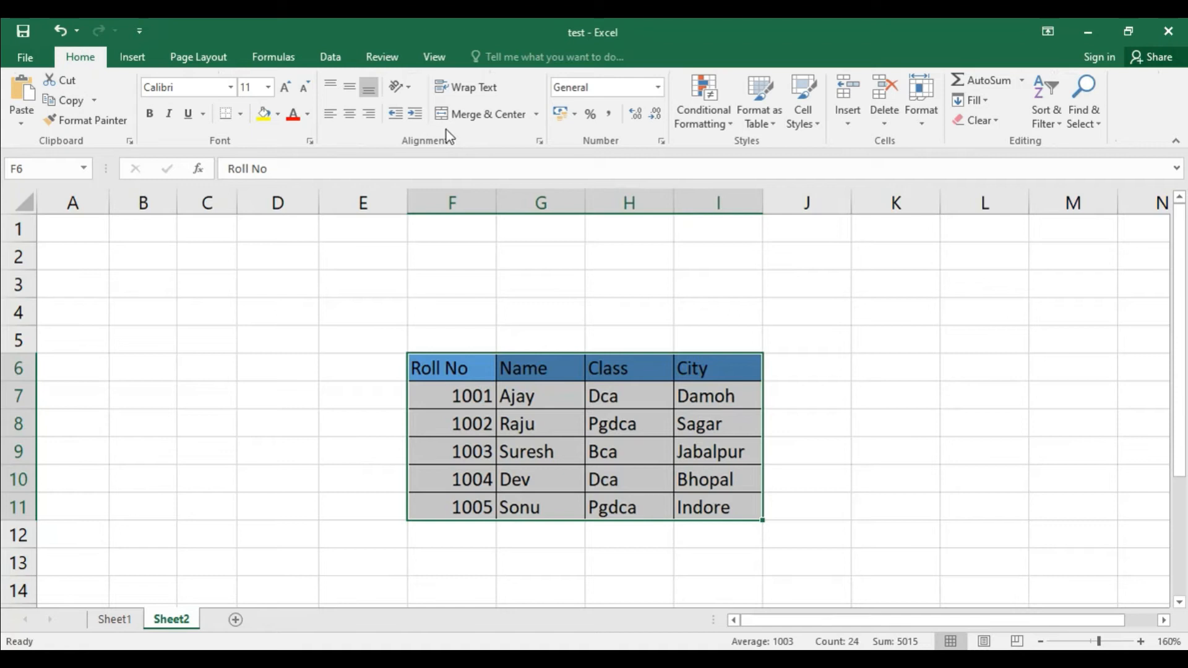
left_click(1054, 124)
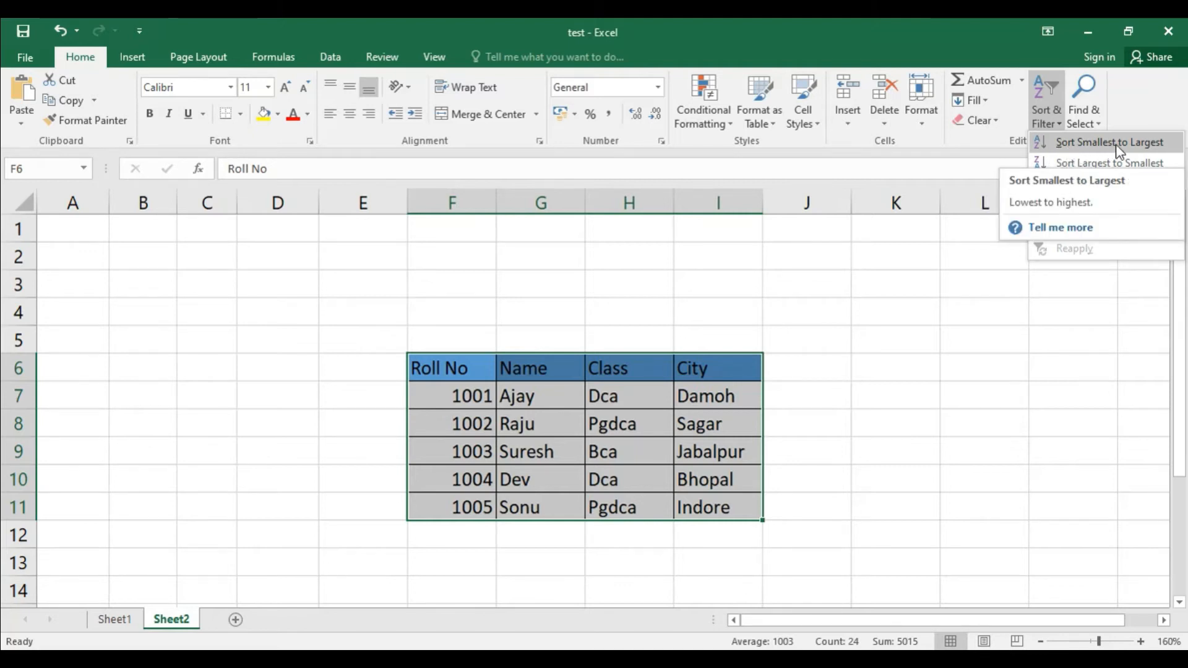
left_click(1138, 148)
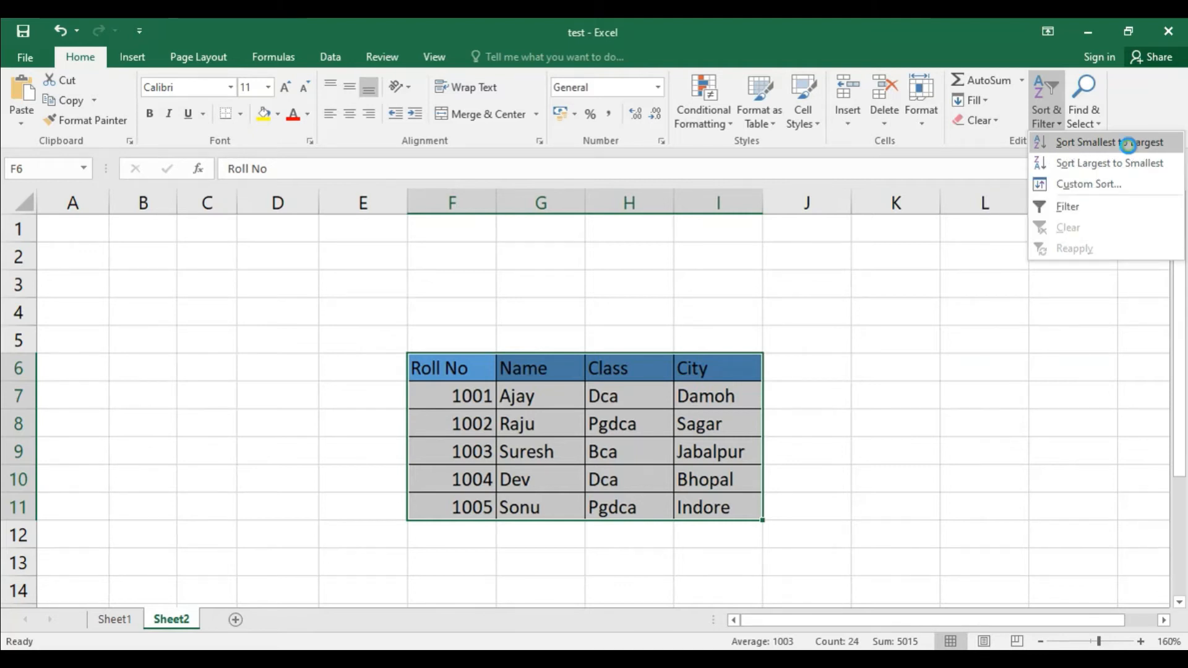
left_click(1010, 354)
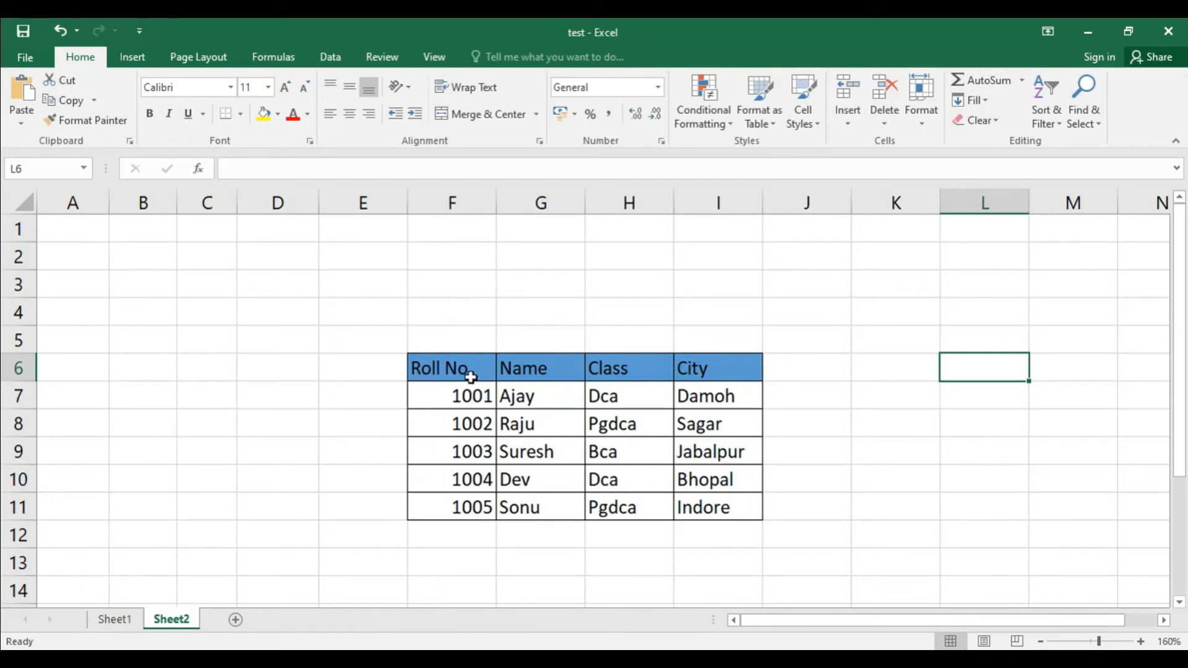
Step: Reselect the table F6:I11 and sort it by Roll No from largest to smallest
left_click(437, 368)
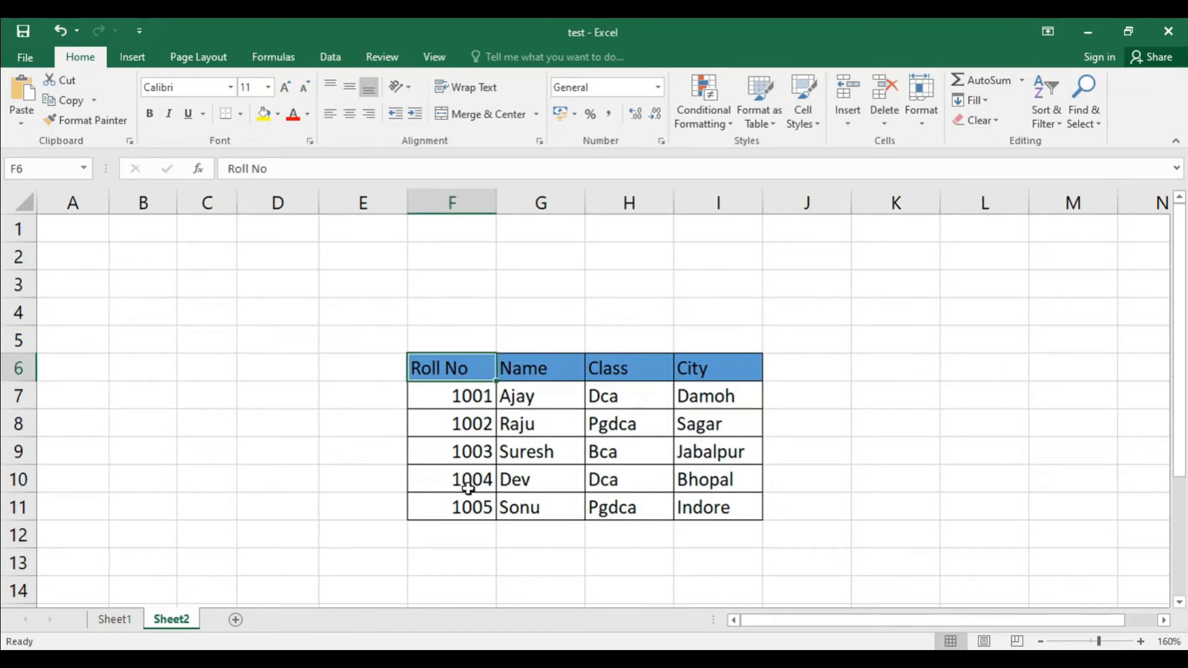
left_click_drag(463, 369, 718, 497)
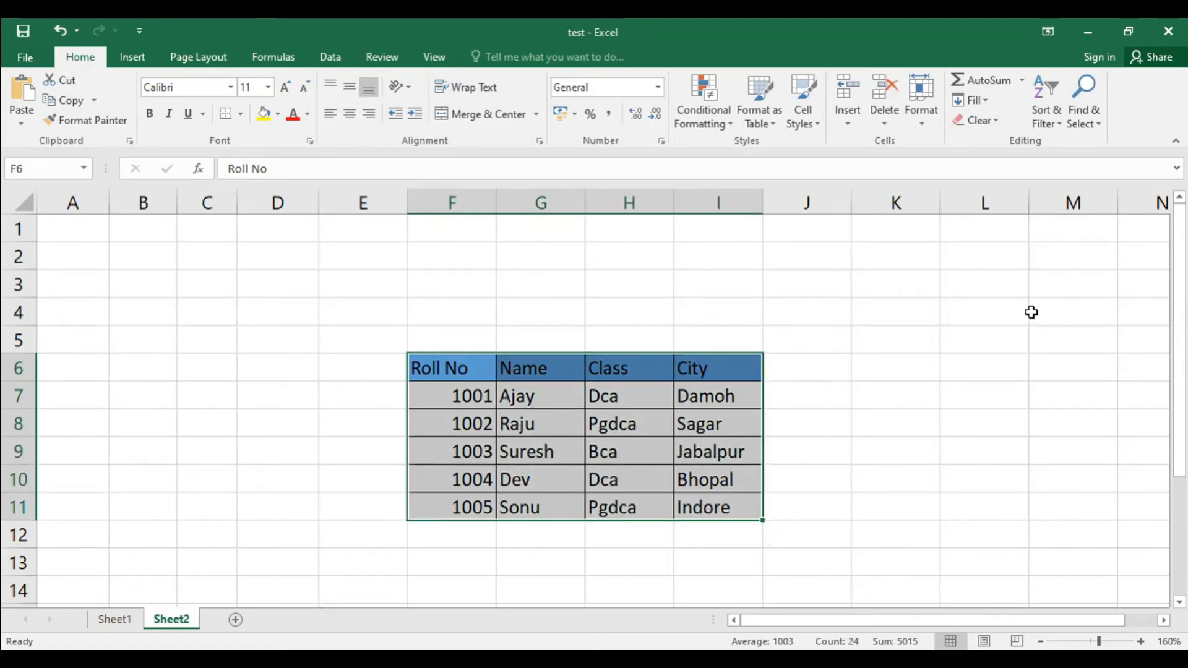
left_click(1051, 118)
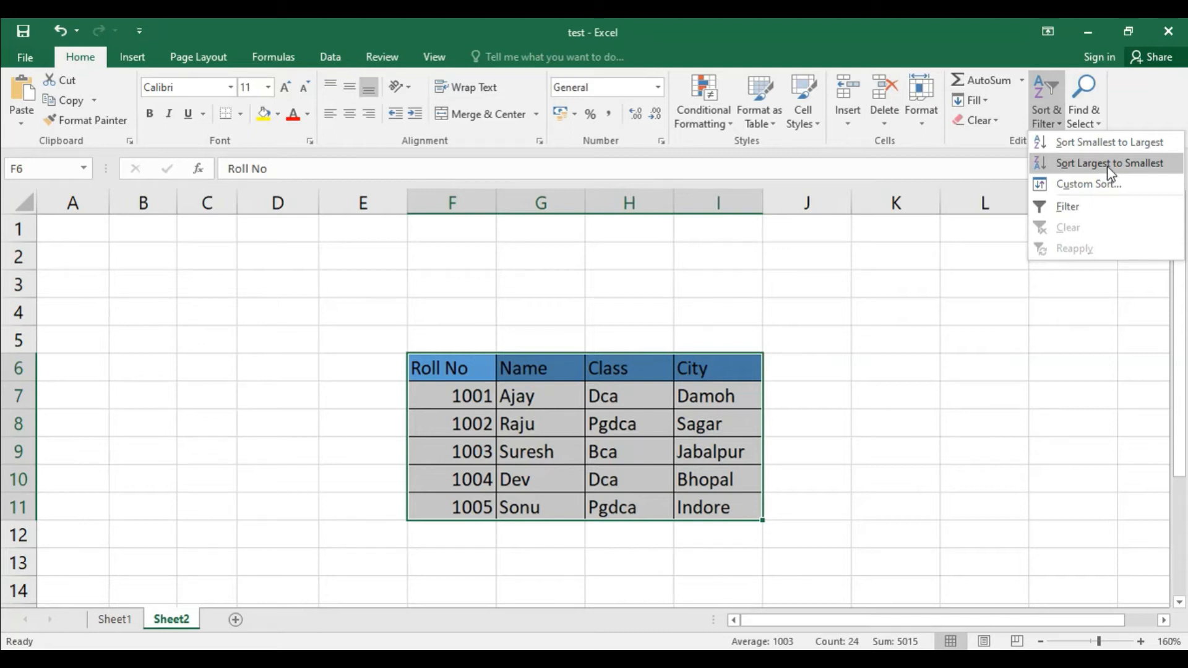
left_click(1108, 165)
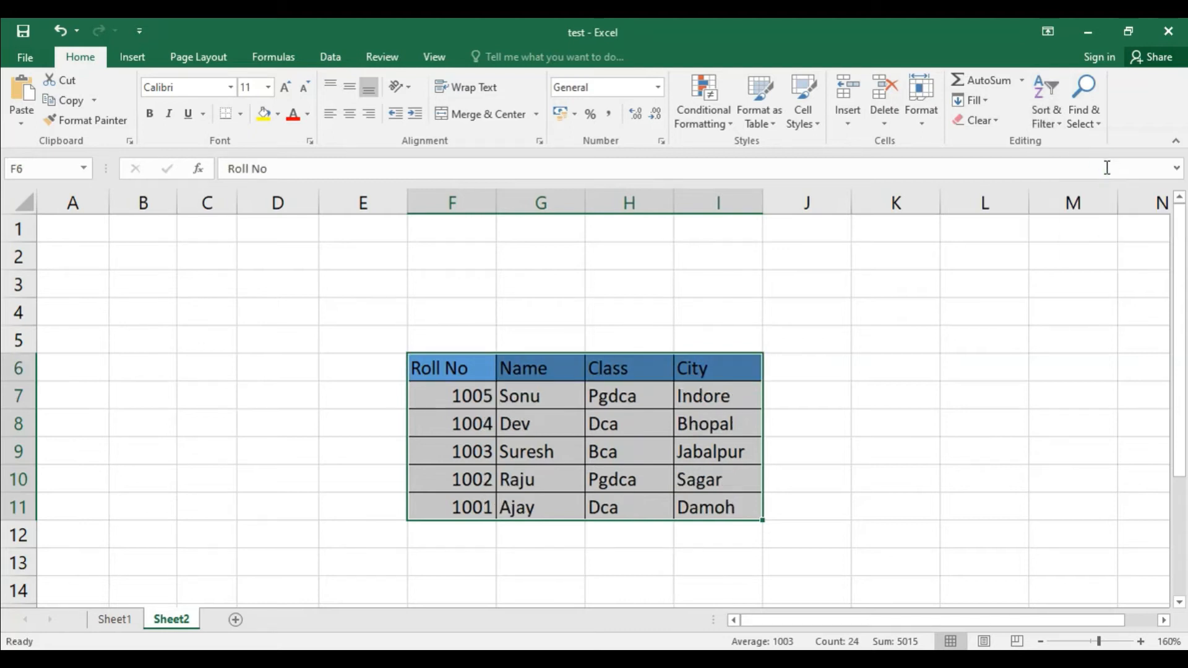
left_click(994, 391)
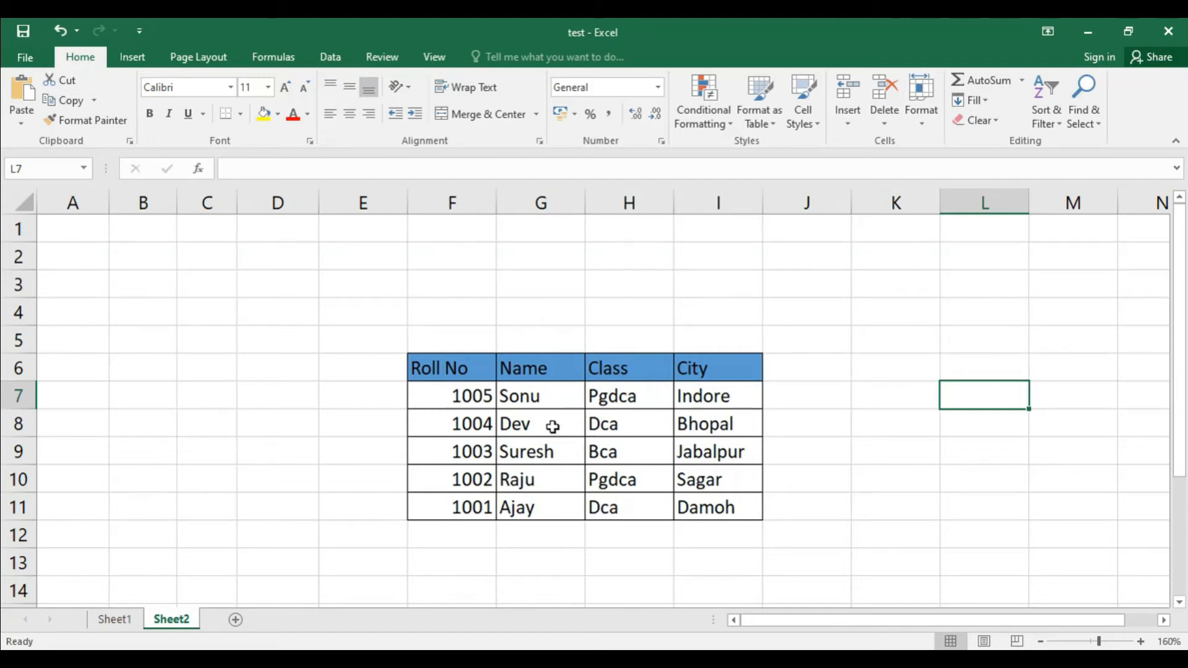
left_click(447, 422)
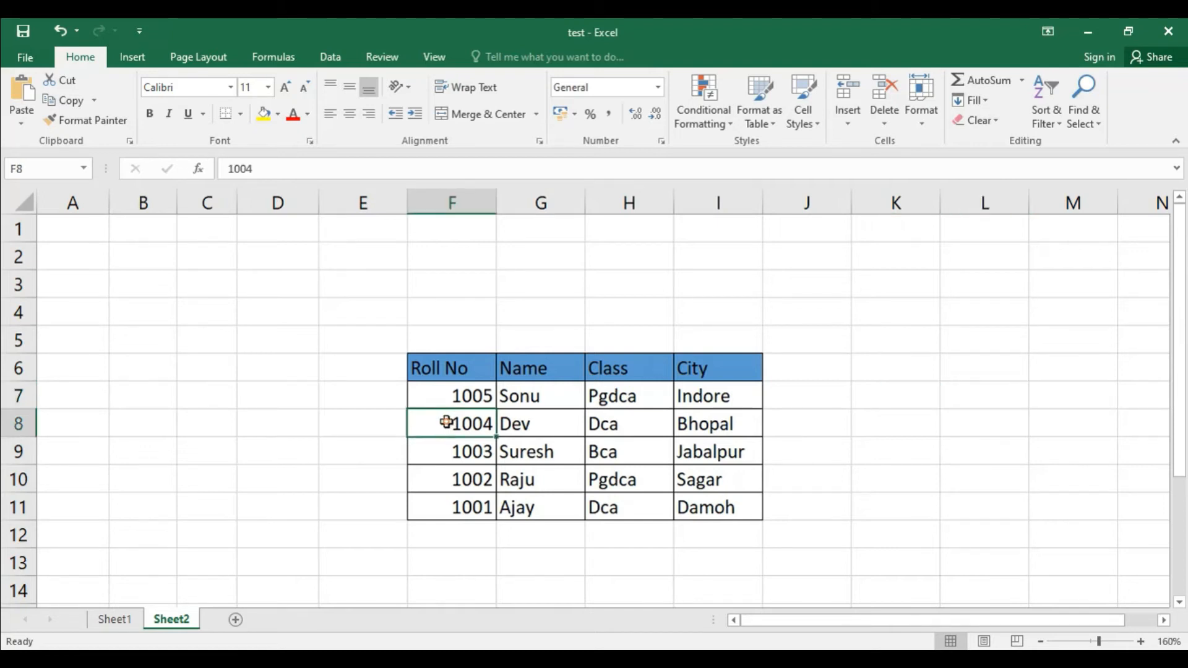
right_click(447, 423)
mouse_move(520, 310)
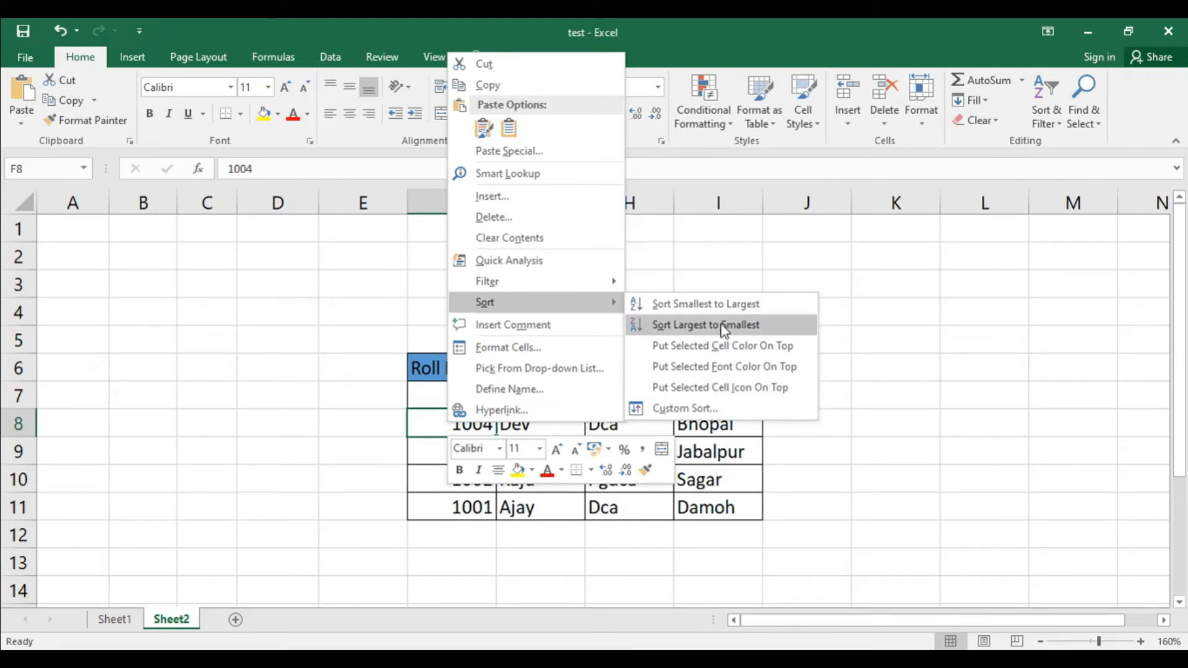
left_click(845, 445)
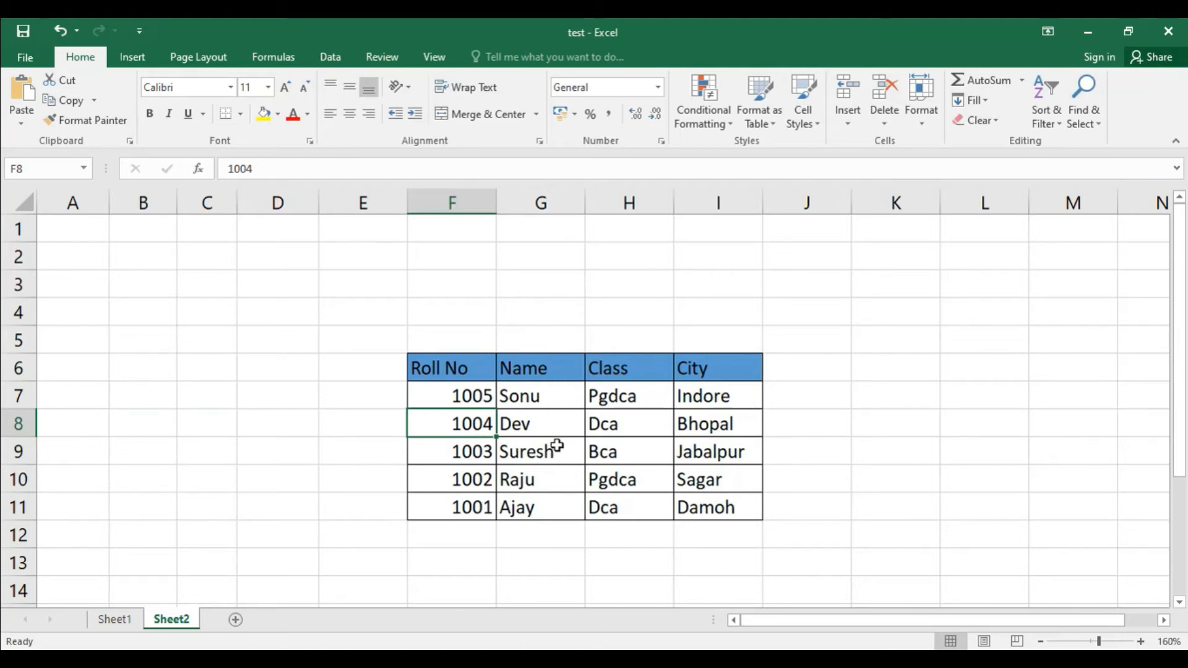
left_click(567, 374)
left_click_drag(566, 374, 724, 509)
left_click(825, 433)
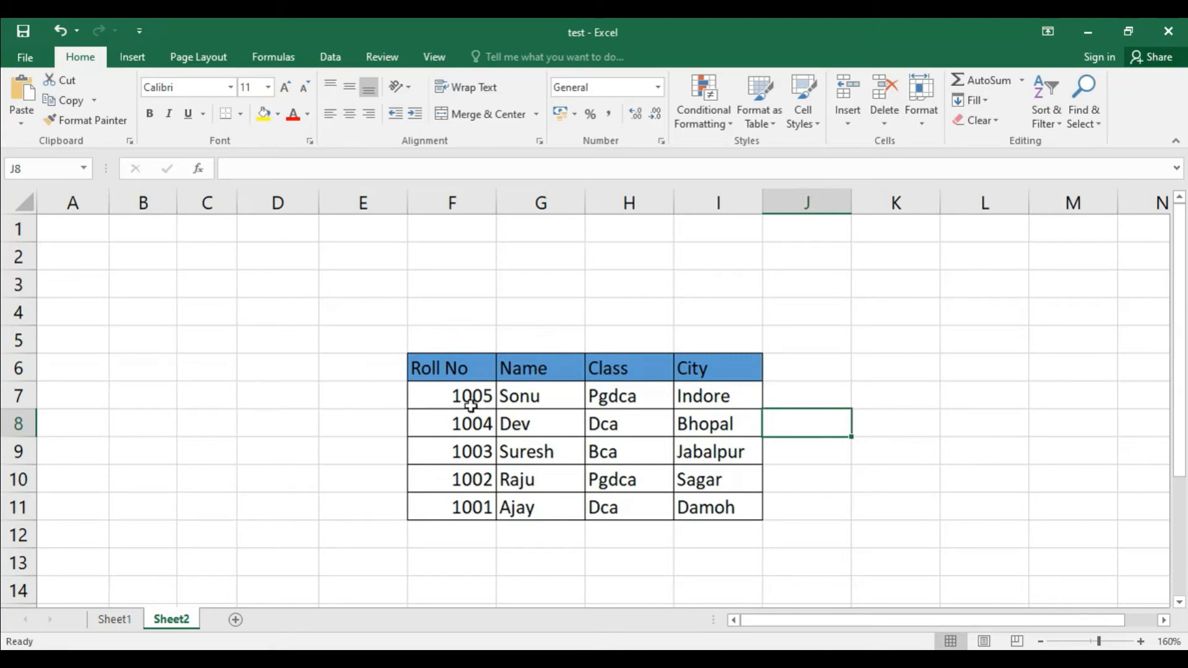
Step: Sort the table by Roll No from smallest to largest using the Roll No cell's context menu
right_click(474, 431)
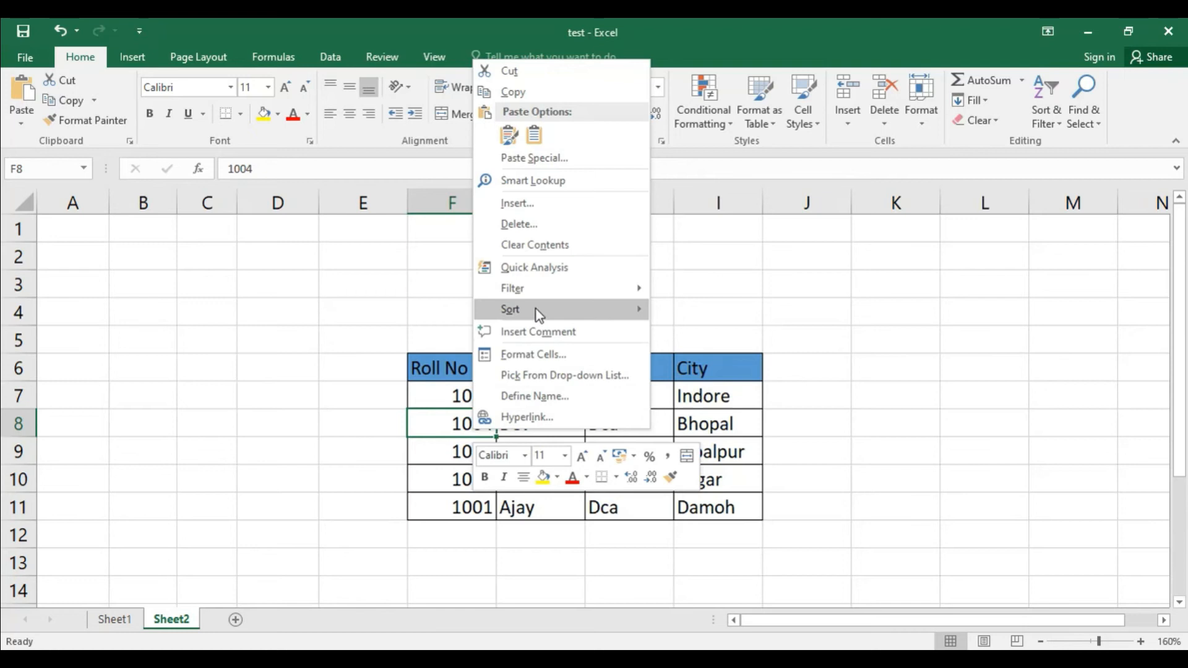
mouse_move(536, 310)
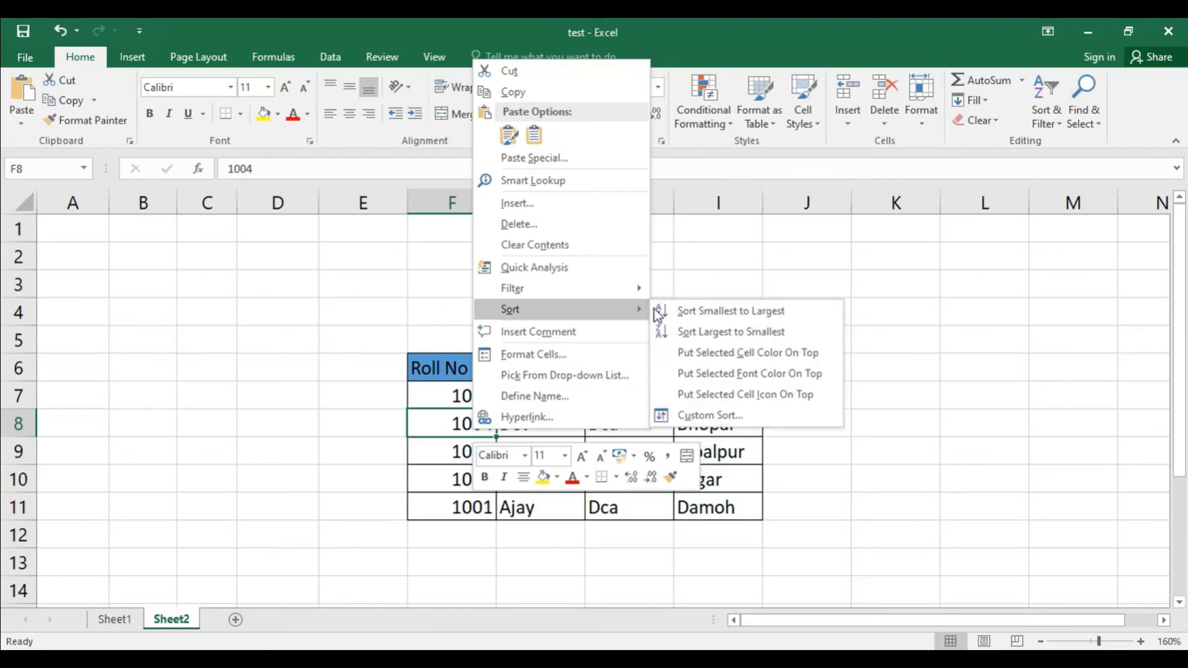
left_click(729, 314)
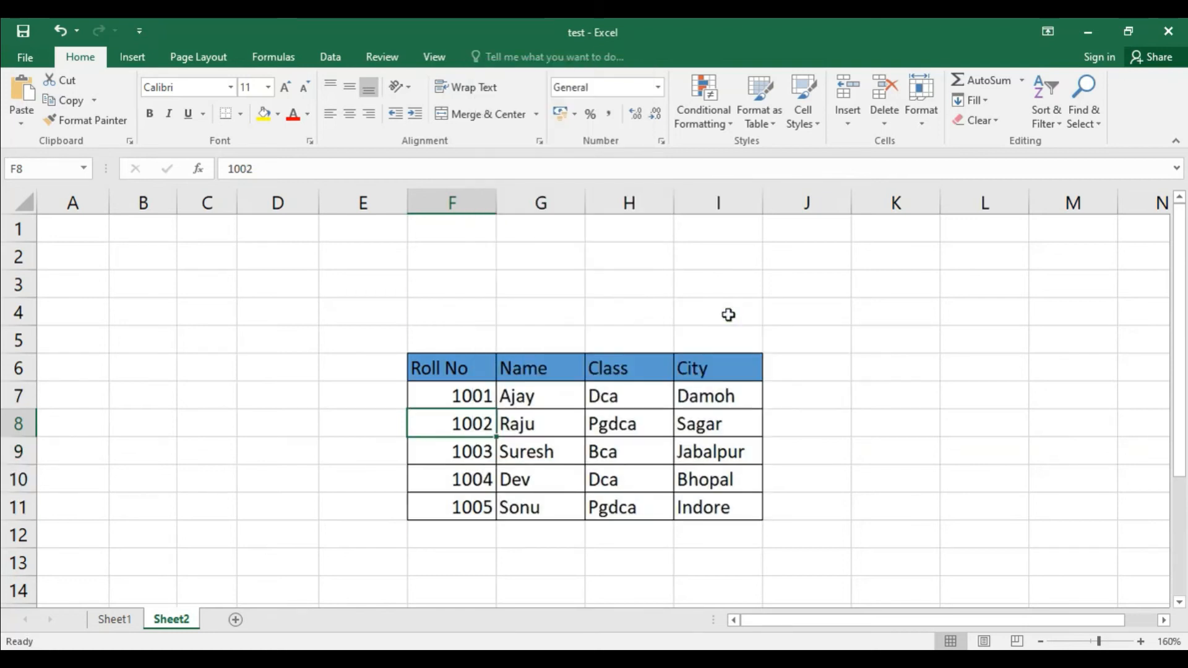
left_click(834, 527)
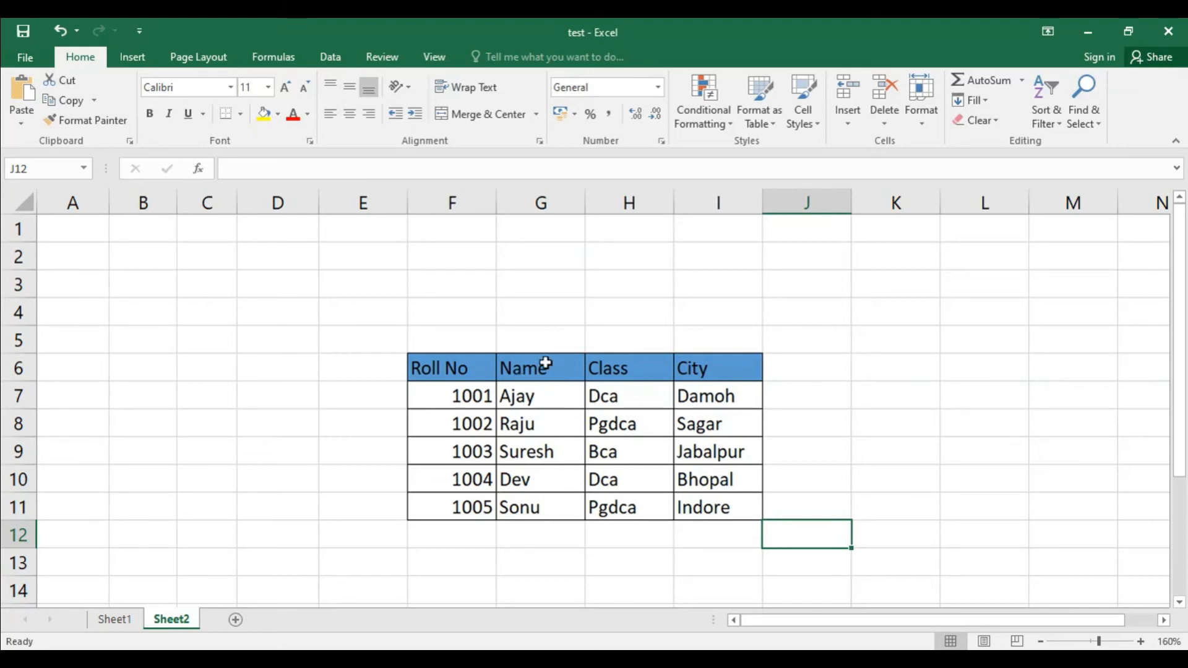
left_click(549, 422)
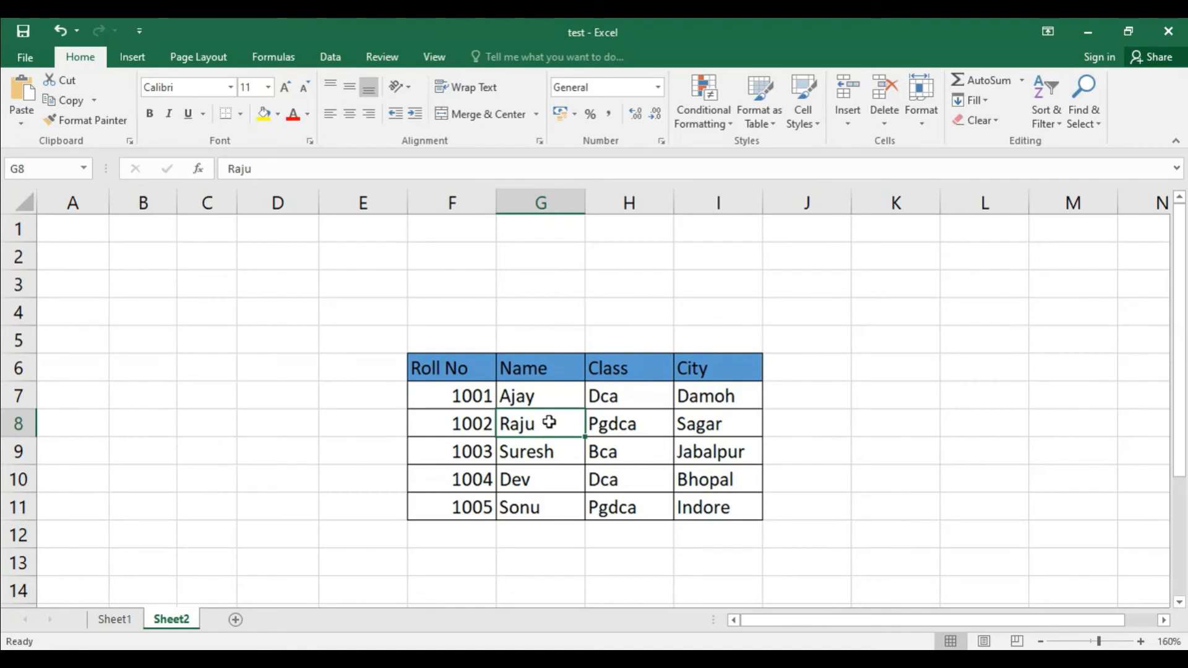
right_click(550, 422)
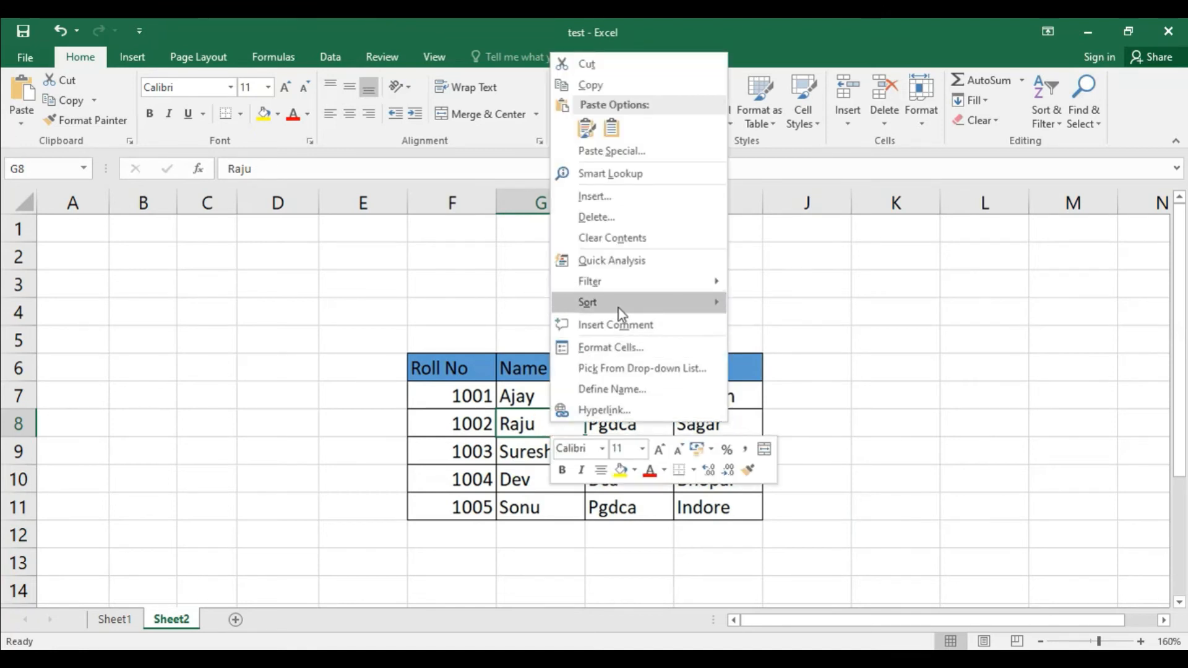
mouse_move(621, 313)
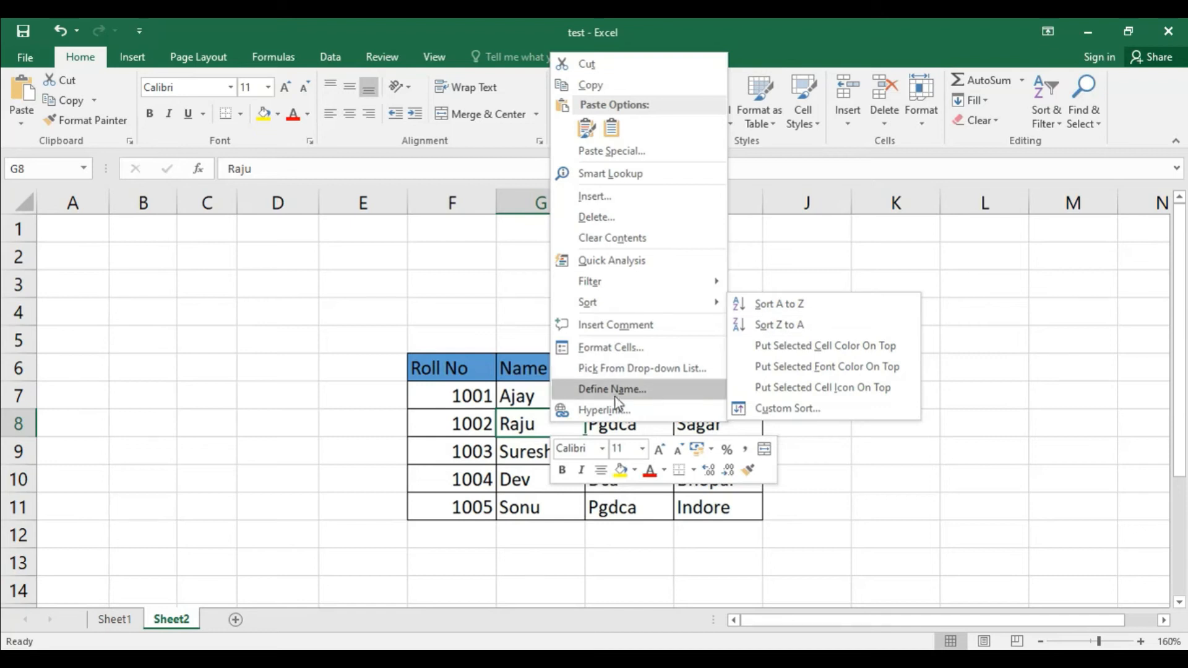
left_click(456, 397)
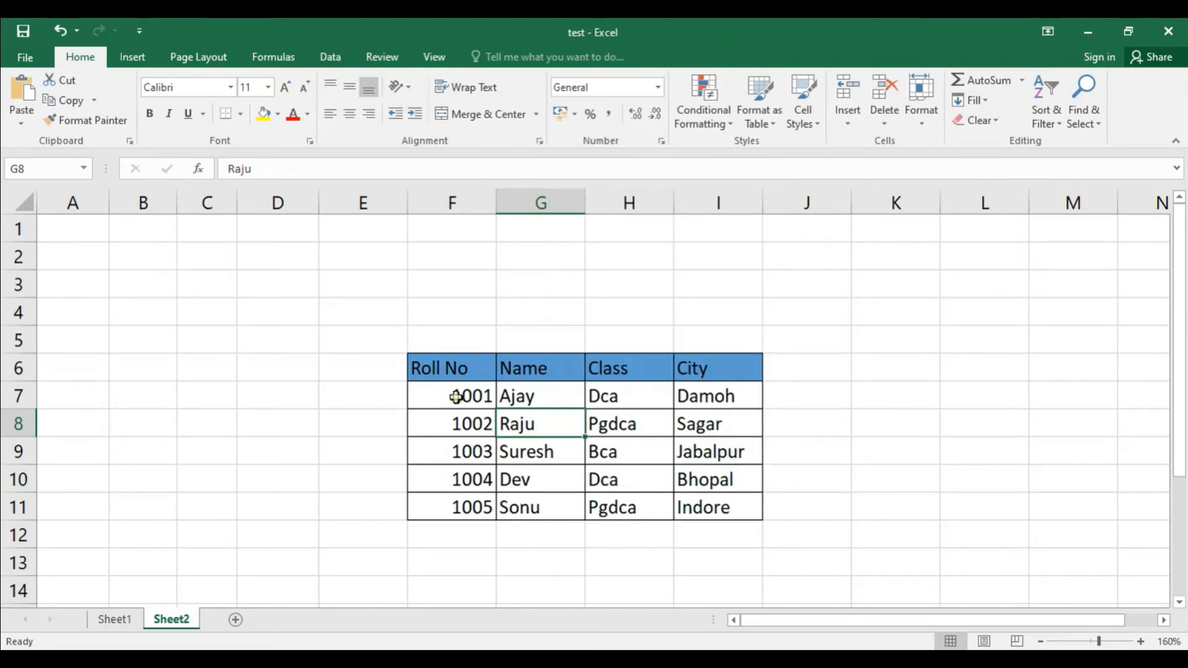
left_click(457, 397)
right_click(457, 398)
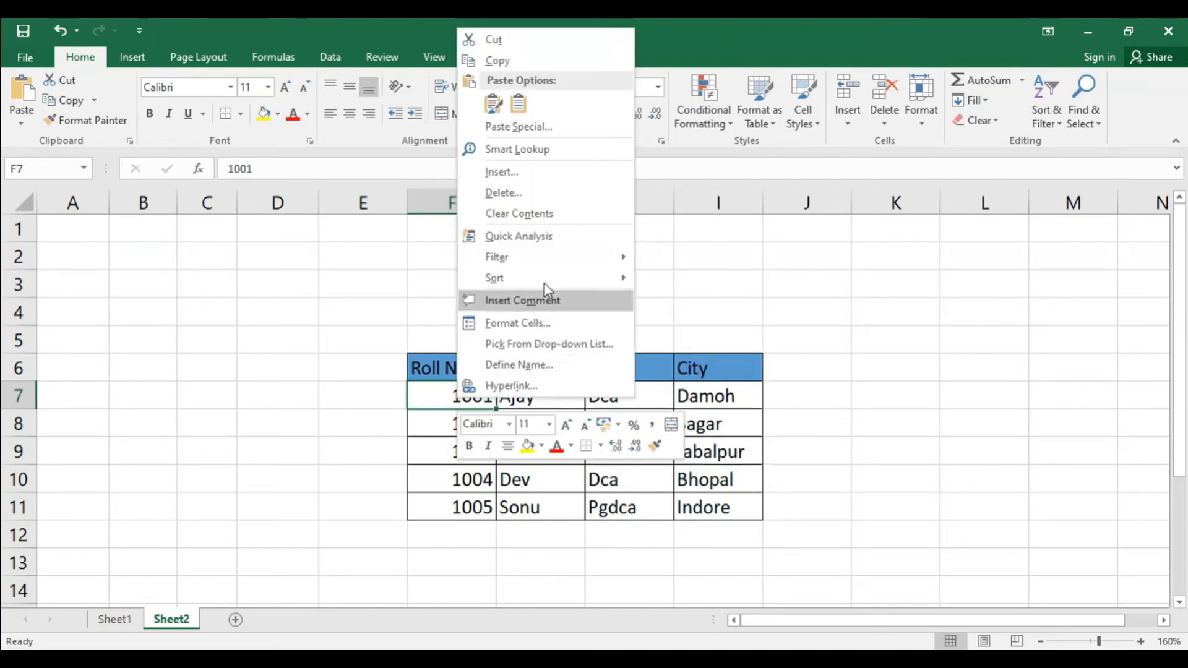
mouse_move(549, 277)
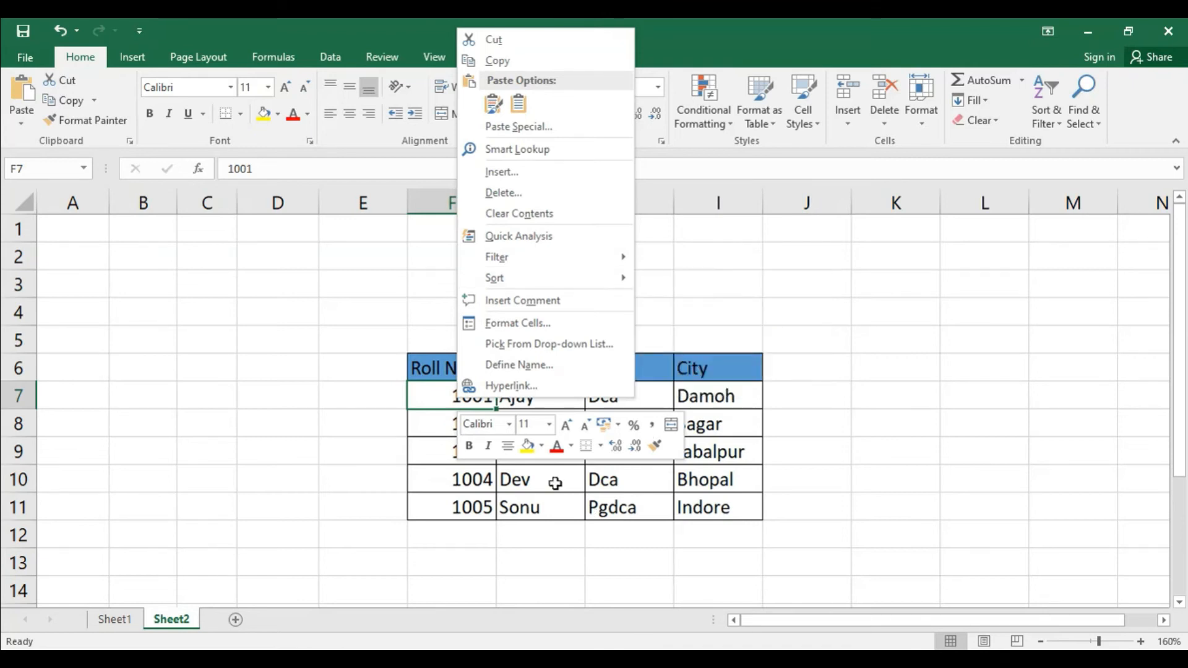
left_click(552, 454)
Step: Sort the table by the Name column from Z to A using a name cell's context menu
left_click(551, 426)
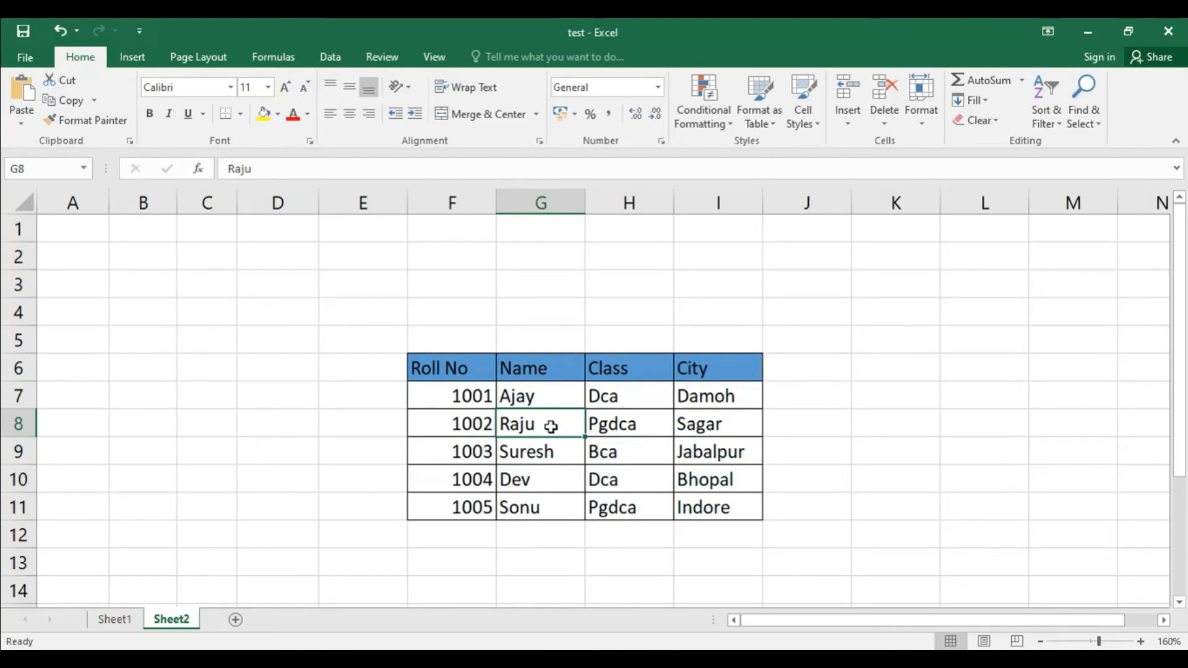
right_click(551, 427)
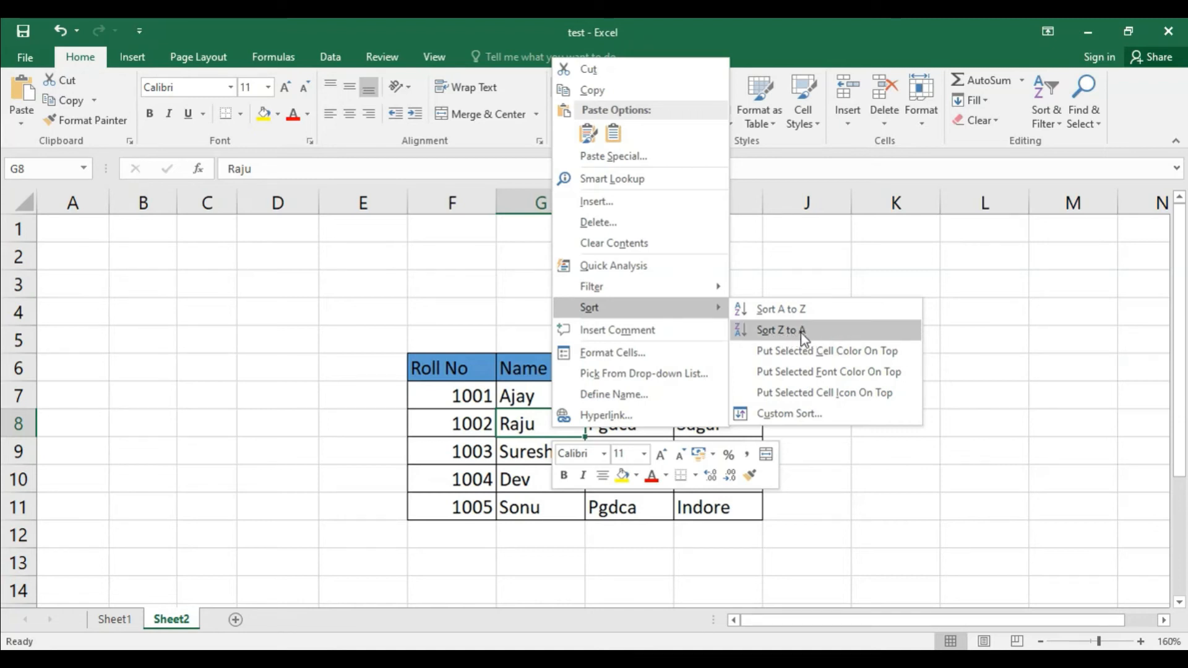
left_click(801, 333)
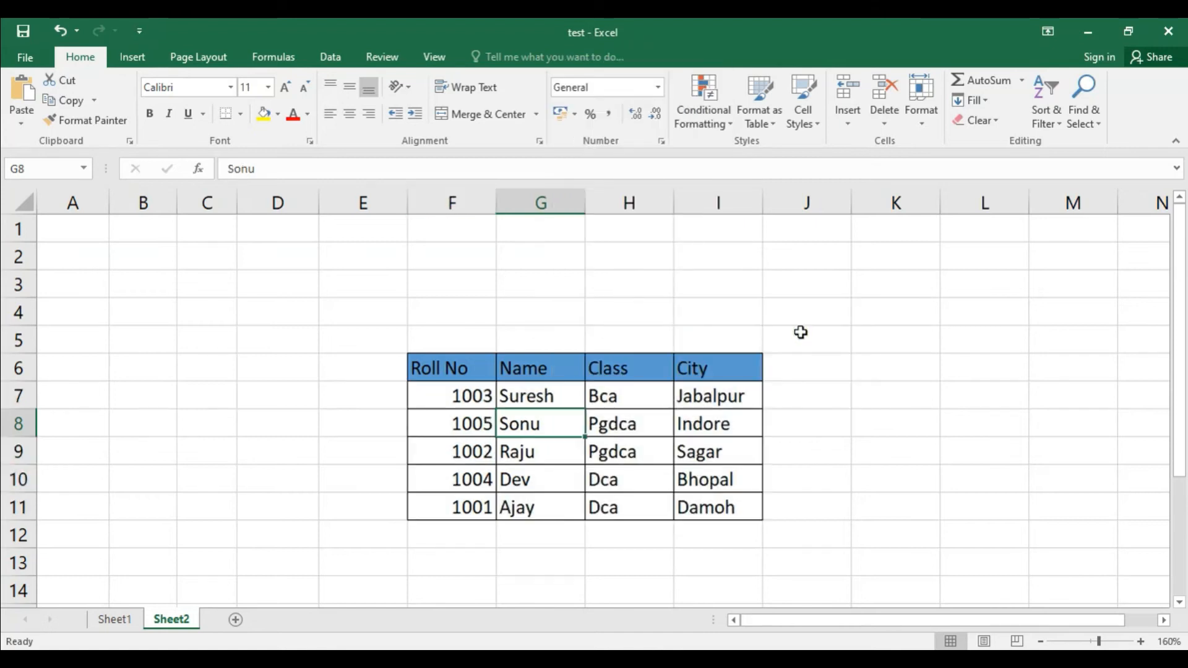
left_click(860, 426)
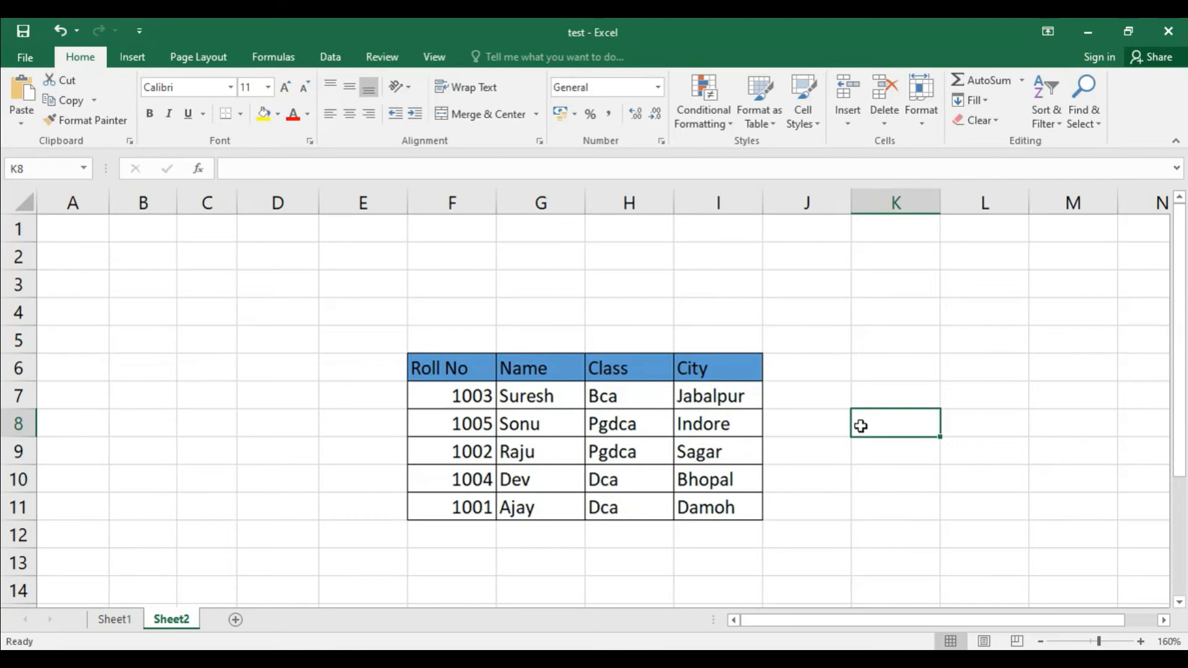
Step: Sort the table by the Name column from A to Z using a name cell's context menu
left_click(550, 401)
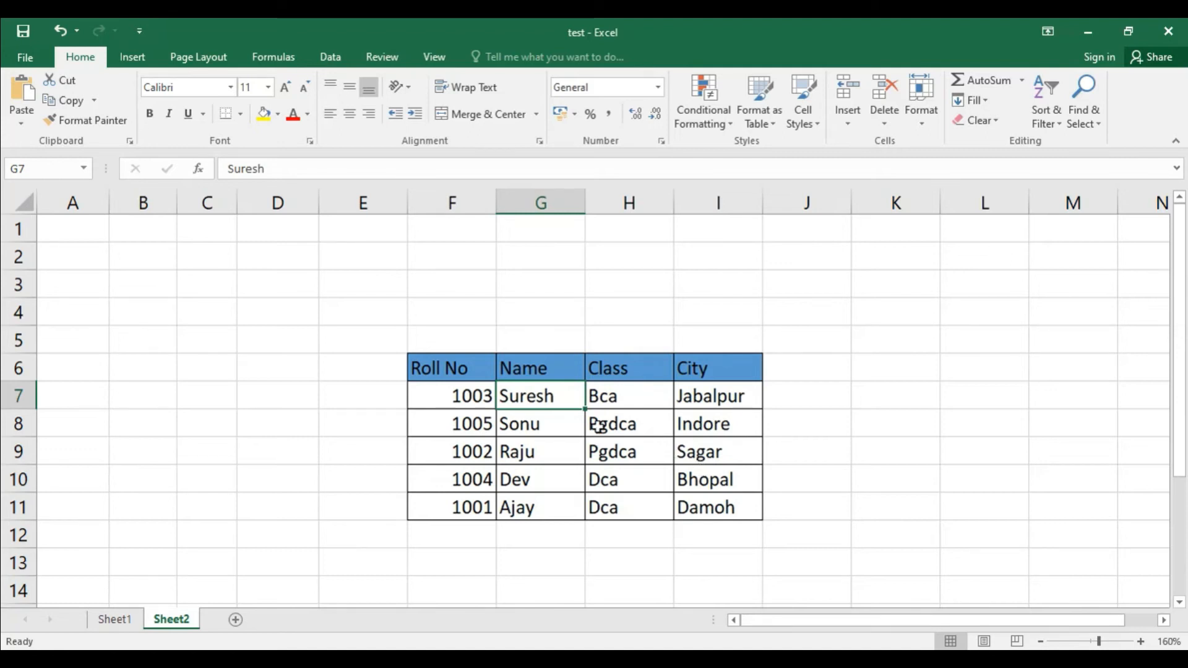
right_click(563, 394)
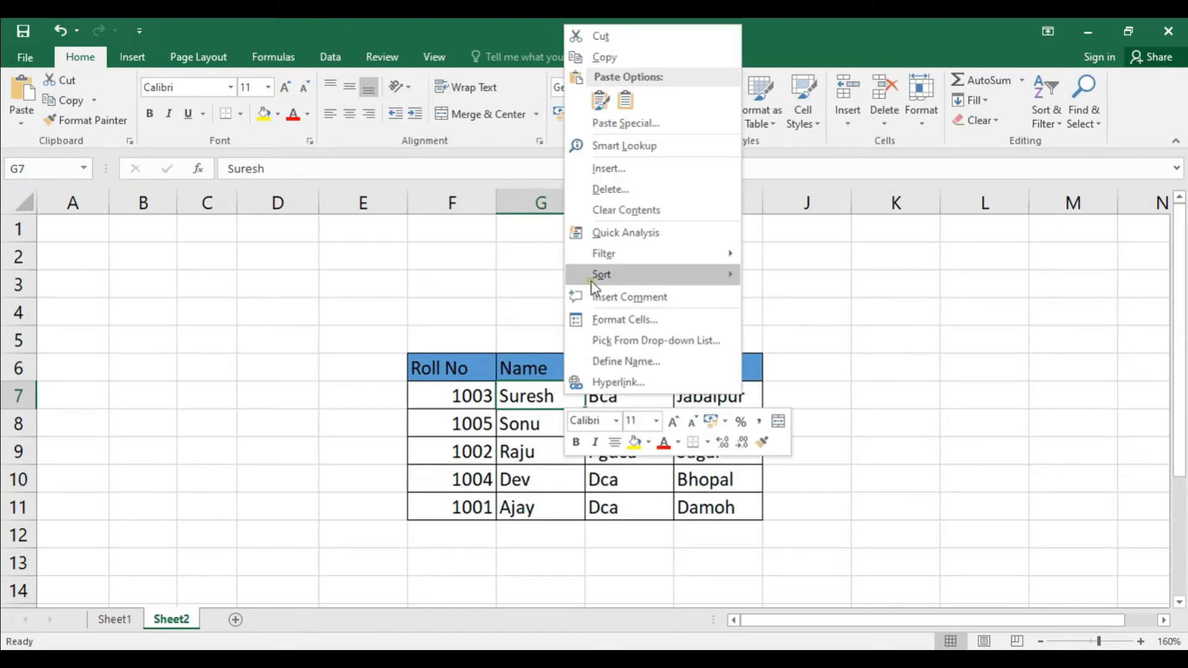
mouse_move(593, 277)
left_click(814, 277)
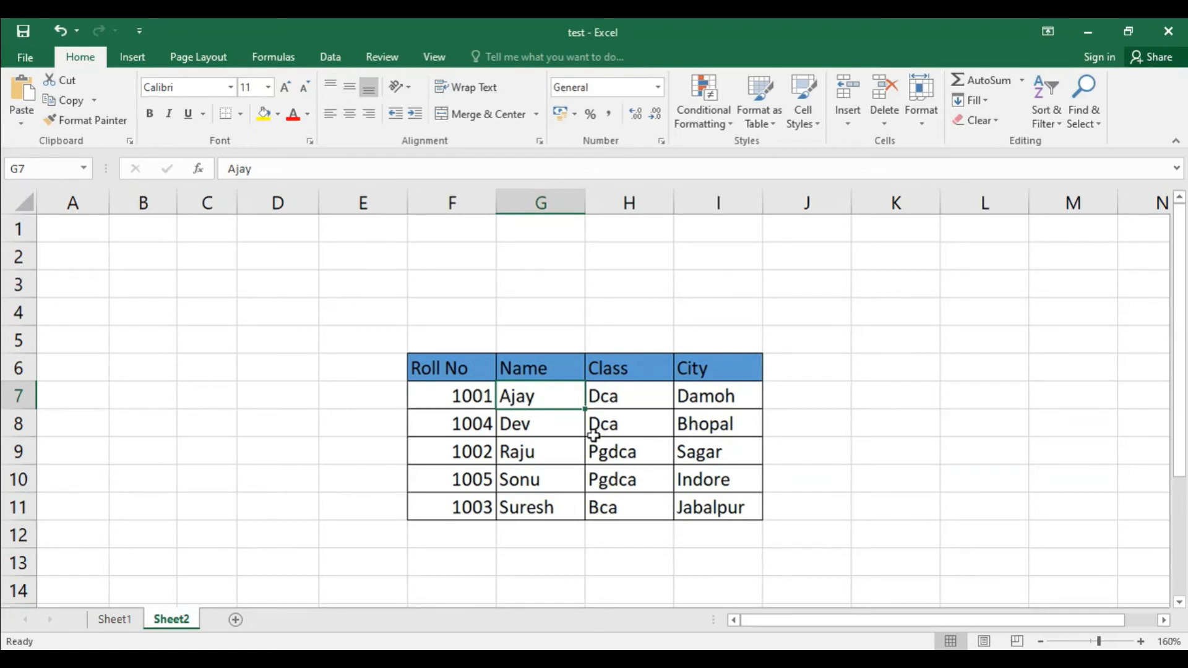
left_click(456, 394)
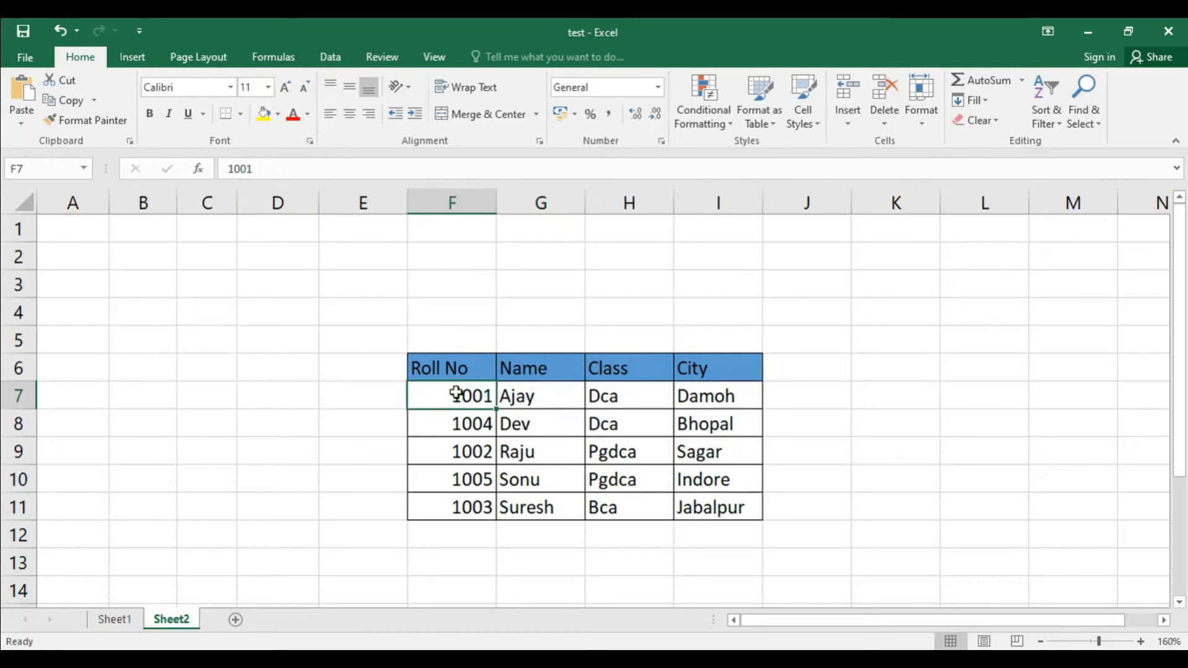
left_click(536, 409)
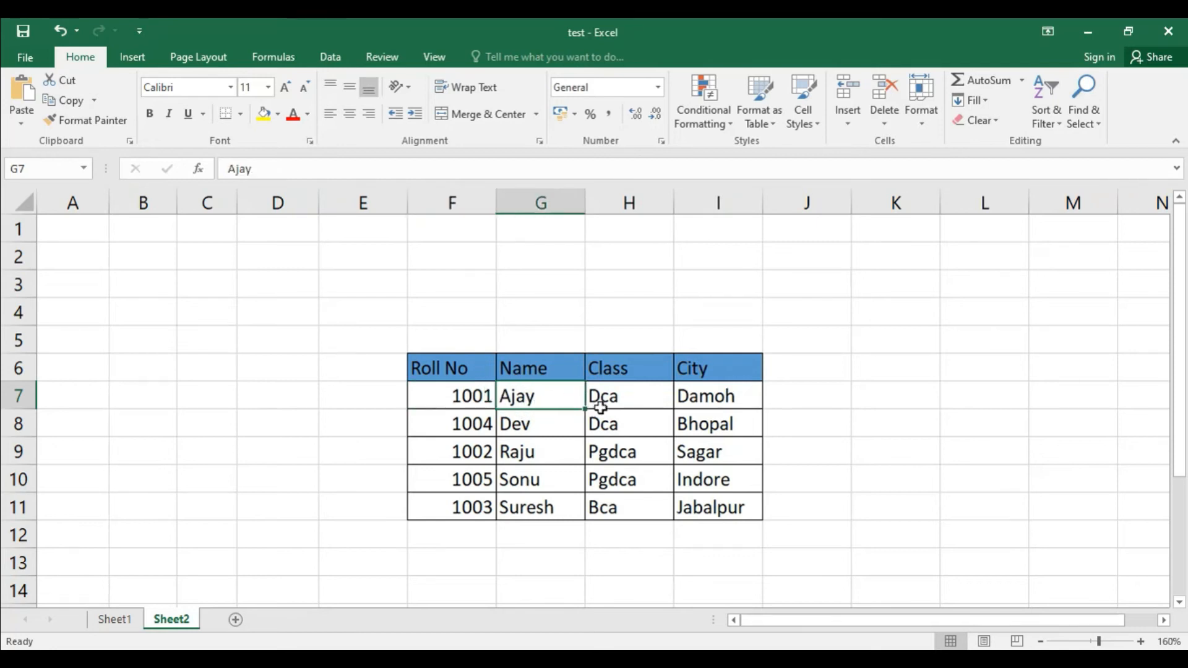
left_click(631, 404)
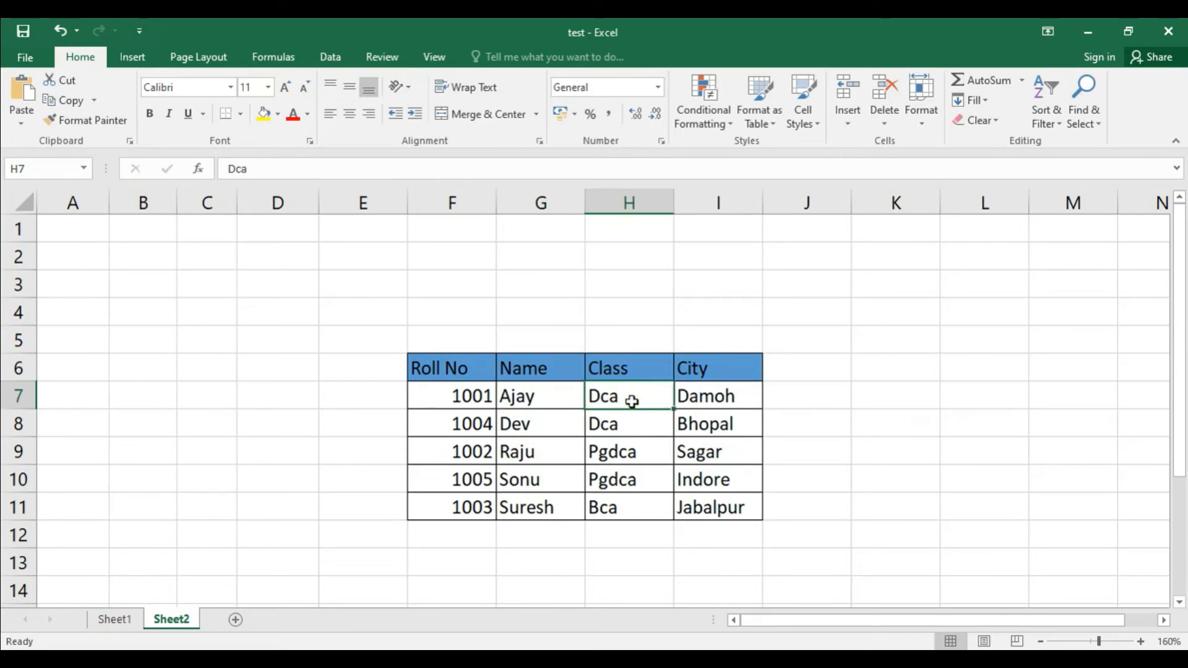
Step: Select the table F6:I11 and custom sort it by Class in A to Z order
left_click(447, 367)
left_click_drag(462, 401, 745, 507)
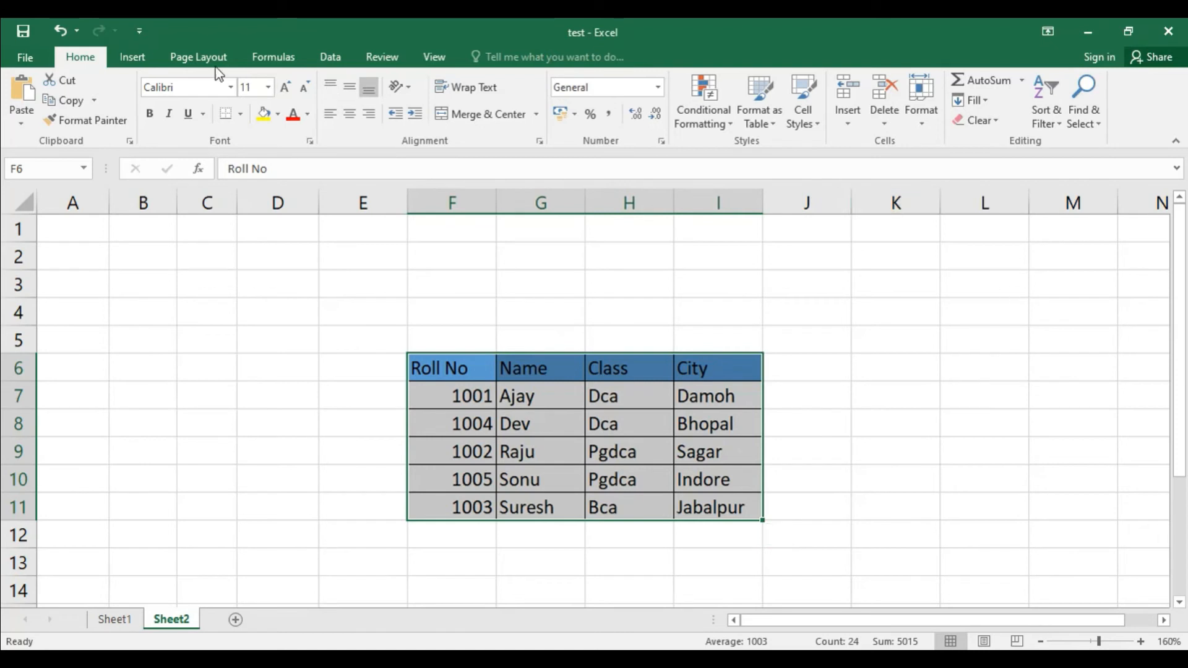
left_click(1055, 132)
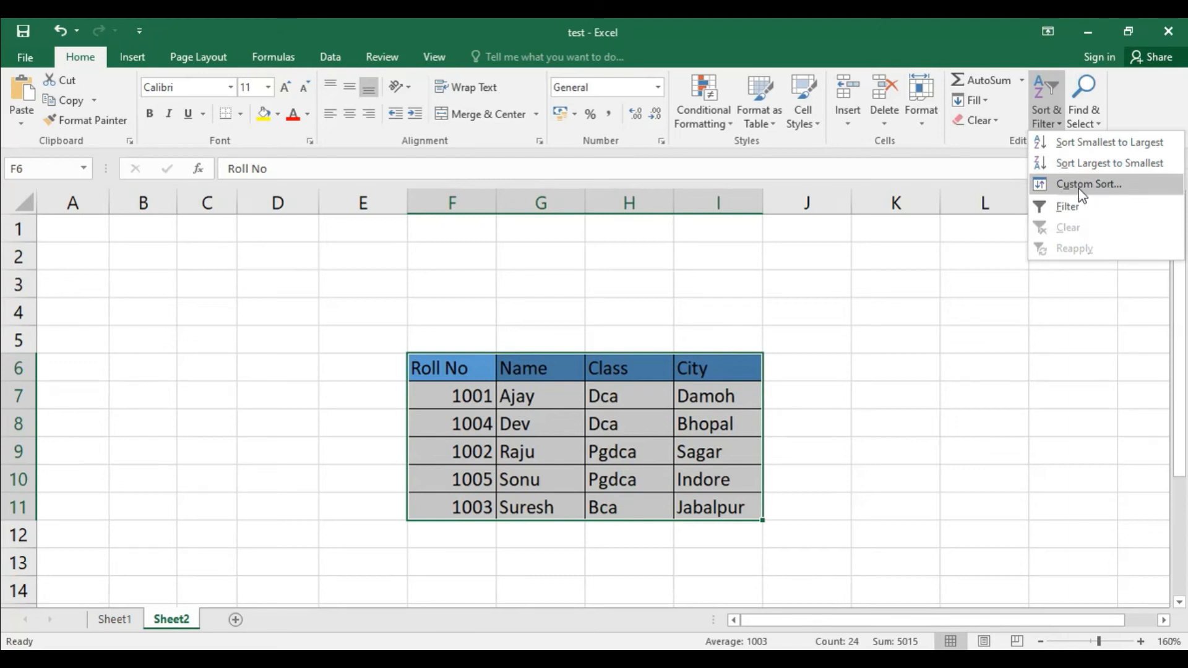
left_click(1080, 195)
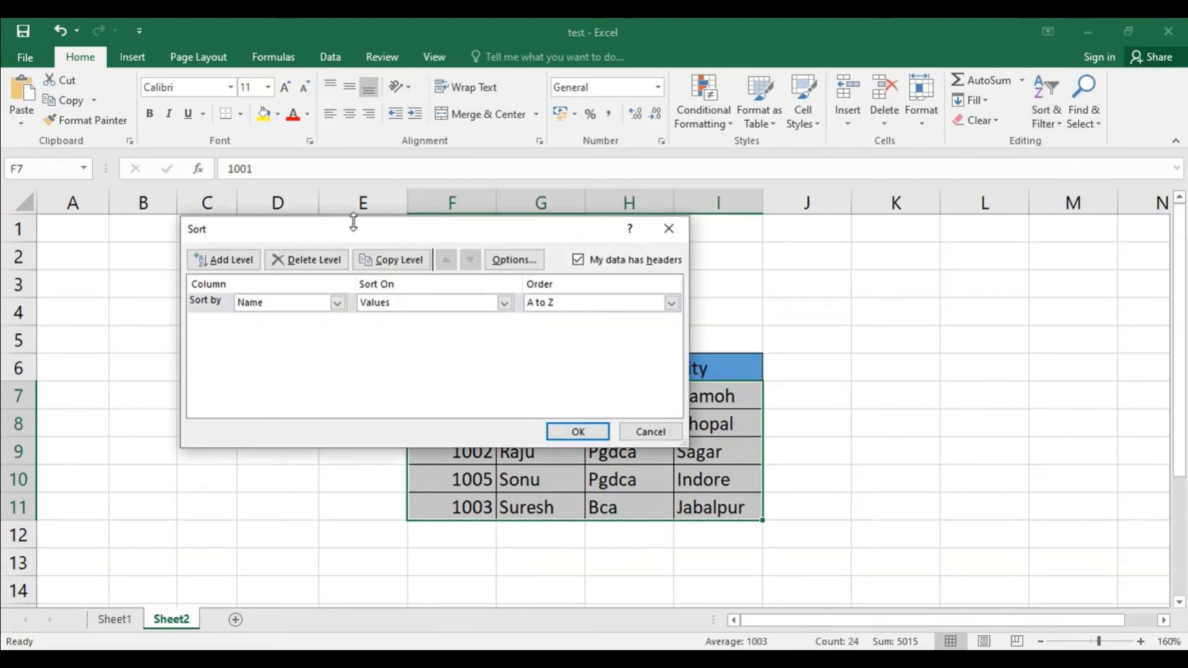
left_click_drag(425, 239, 717, 238)
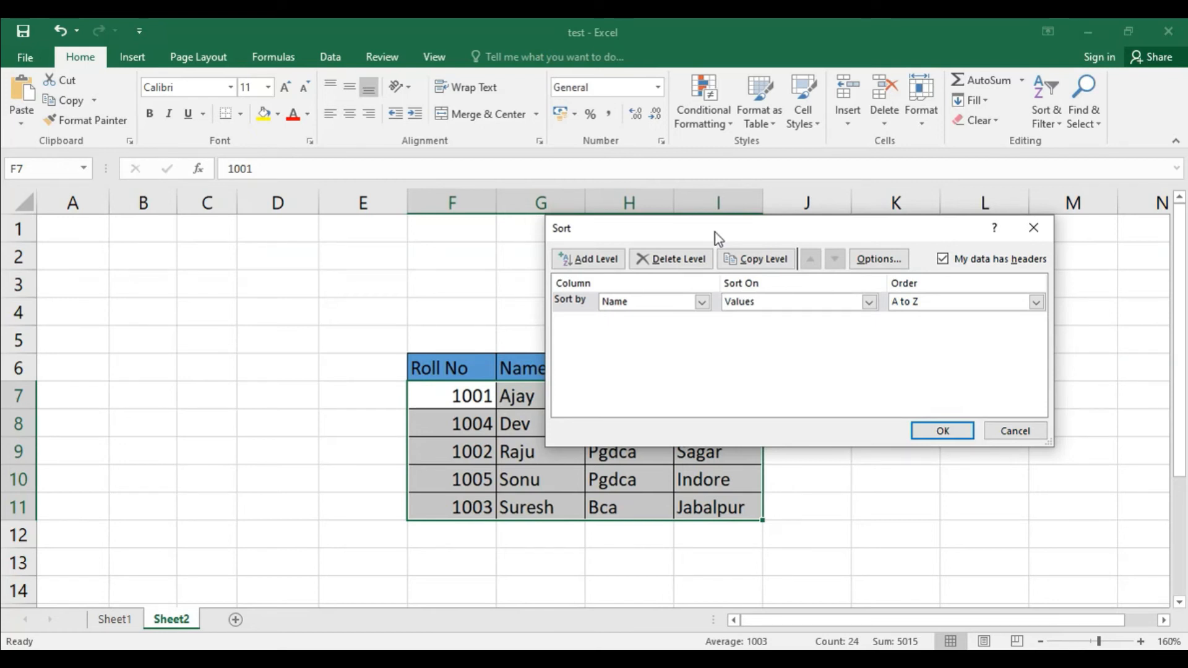
left_click_drag(716, 232, 682, 235)
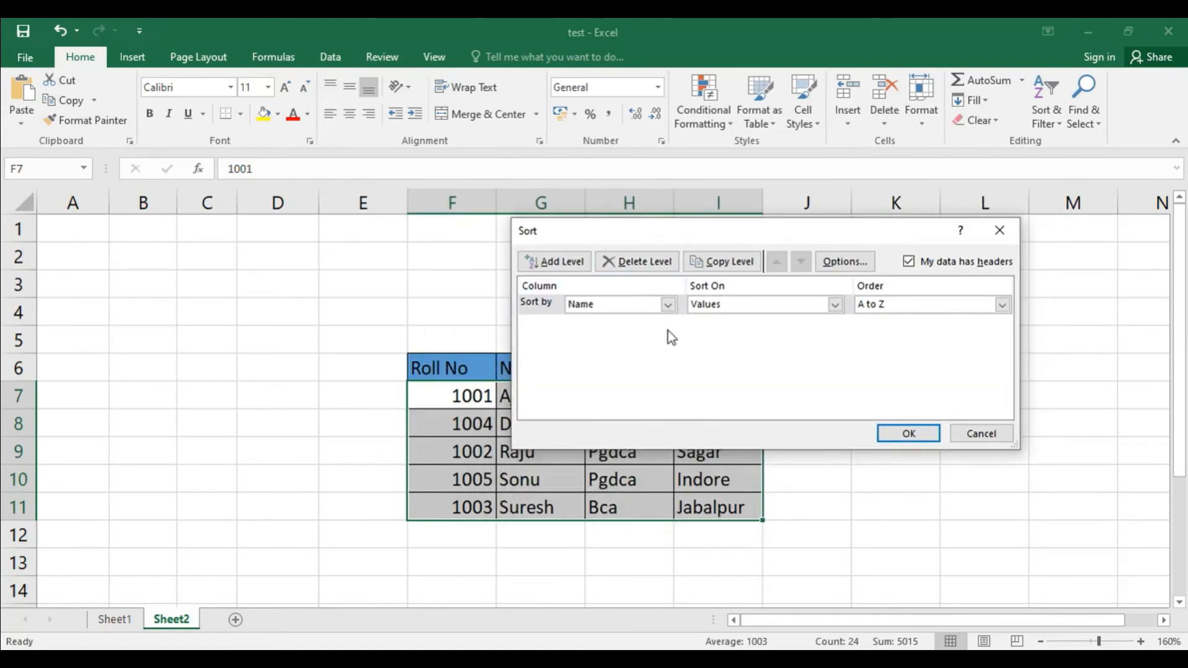
left_click(611, 306)
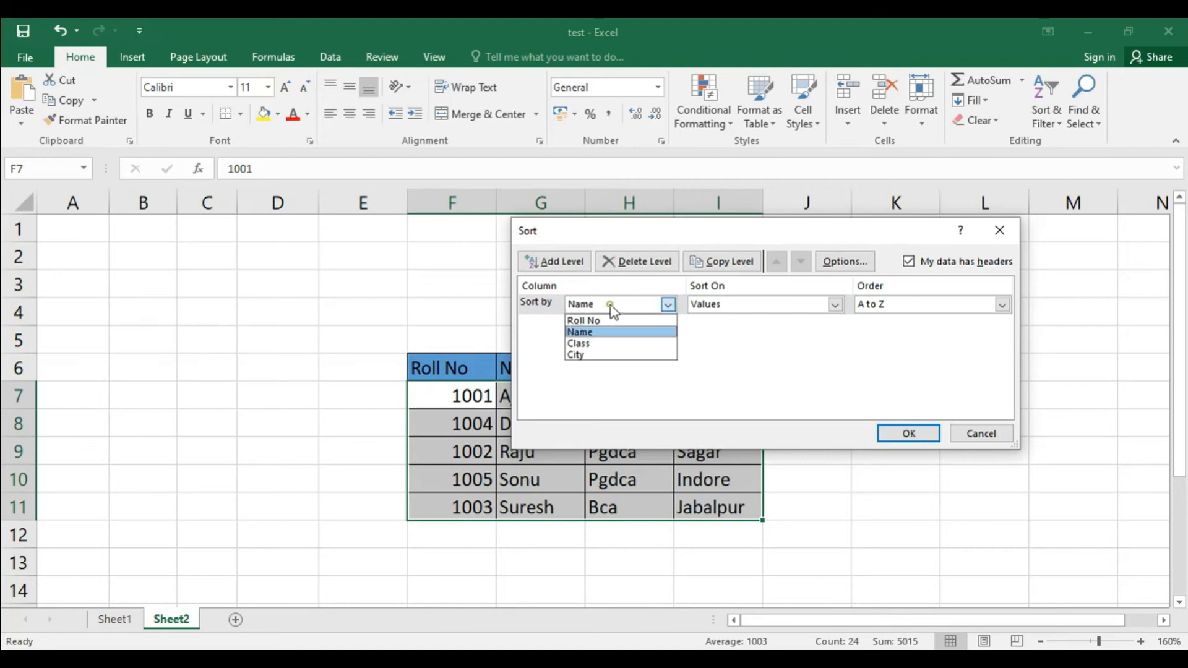
left_click(600, 344)
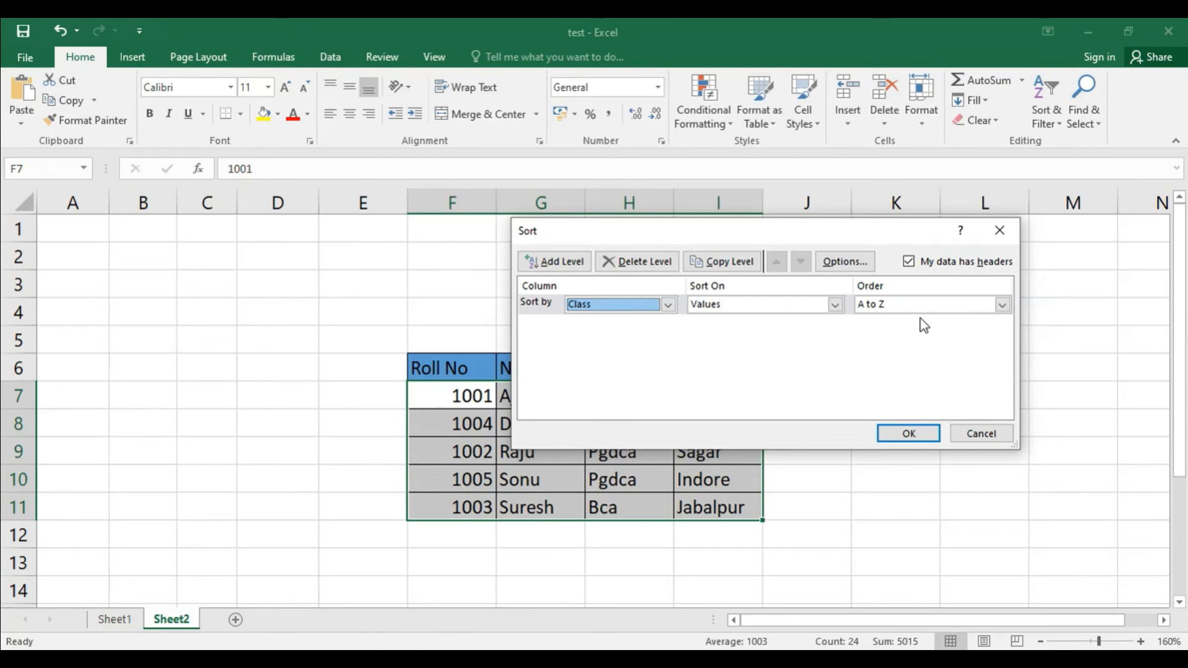
left_click(908, 434)
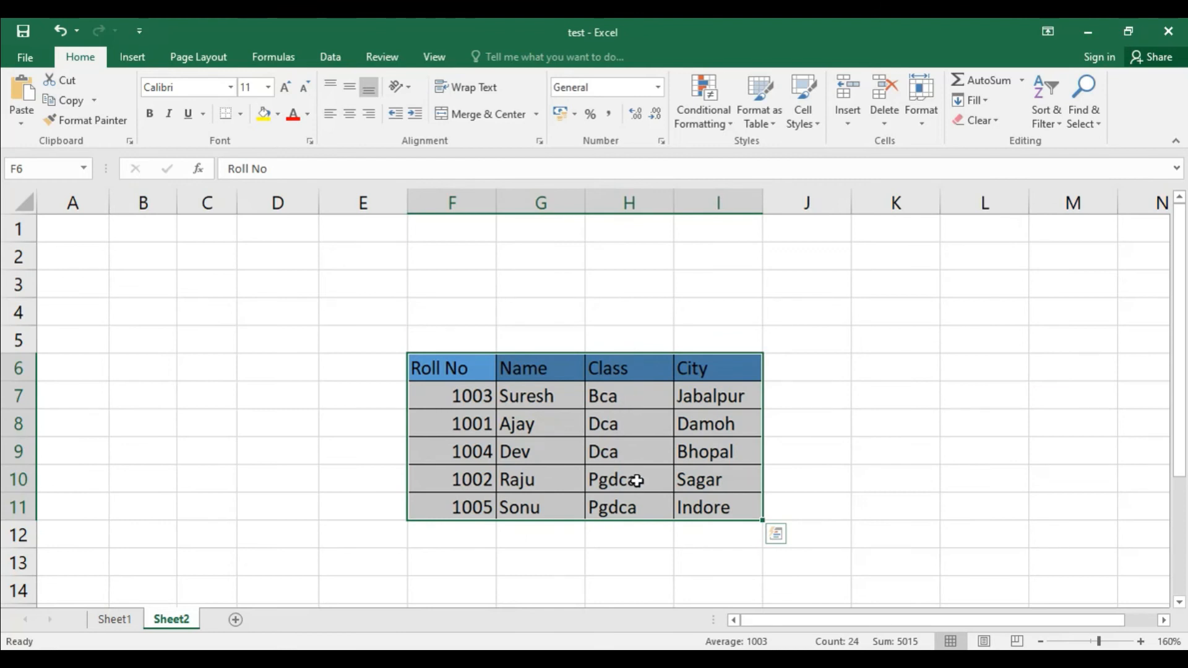
Step: Custom sort the table by City in A to Z order
left_click(1052, 126)
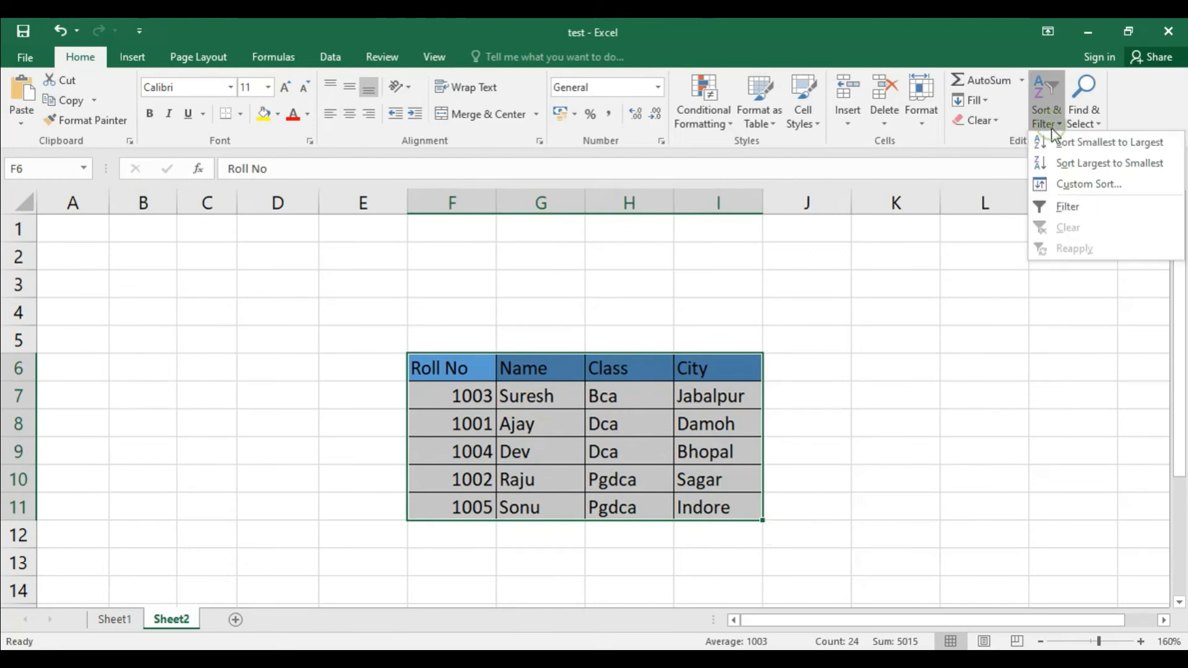
left_click(1080, 184)
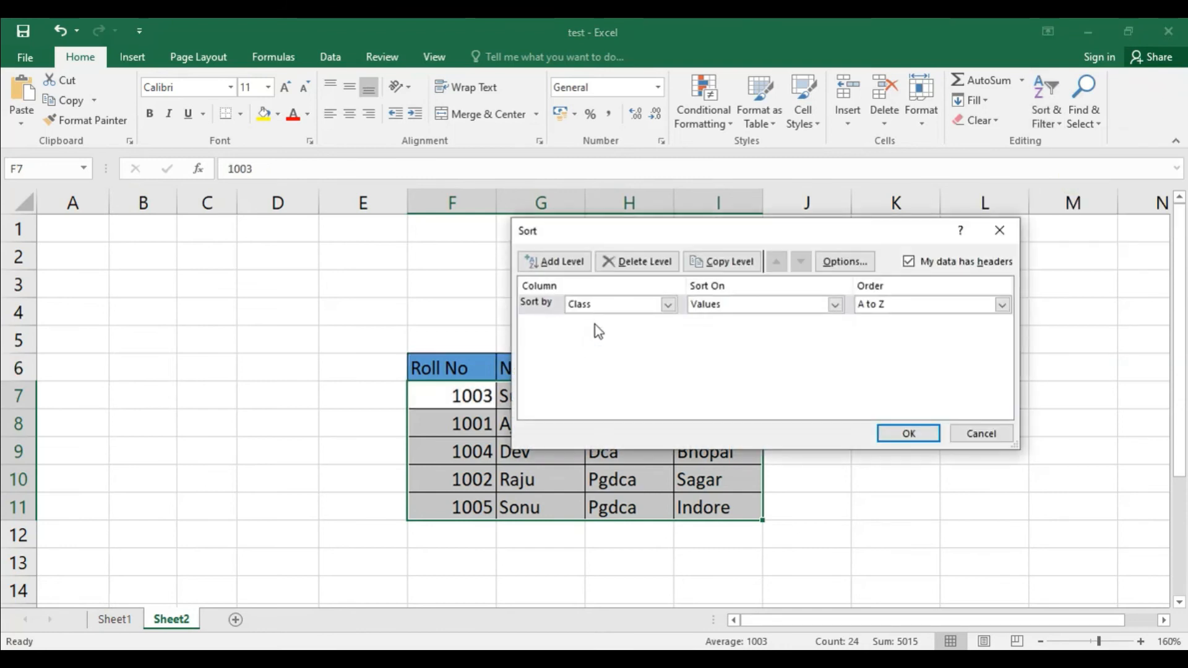
left_click(668, 305)
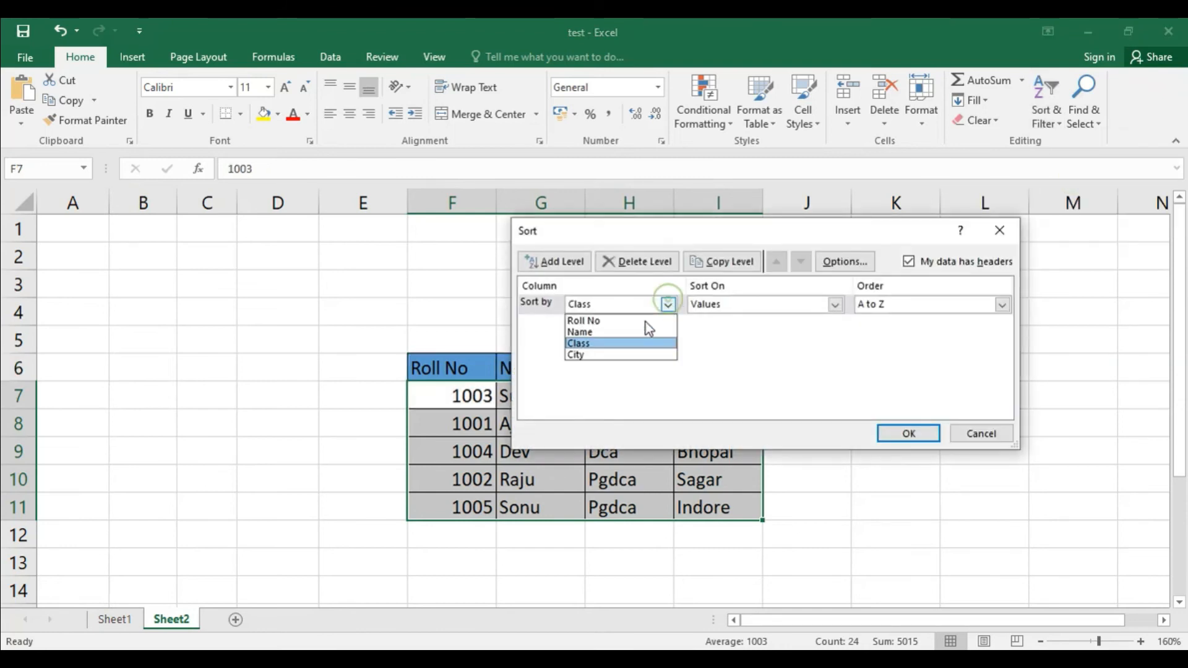
left_click(596, 359)
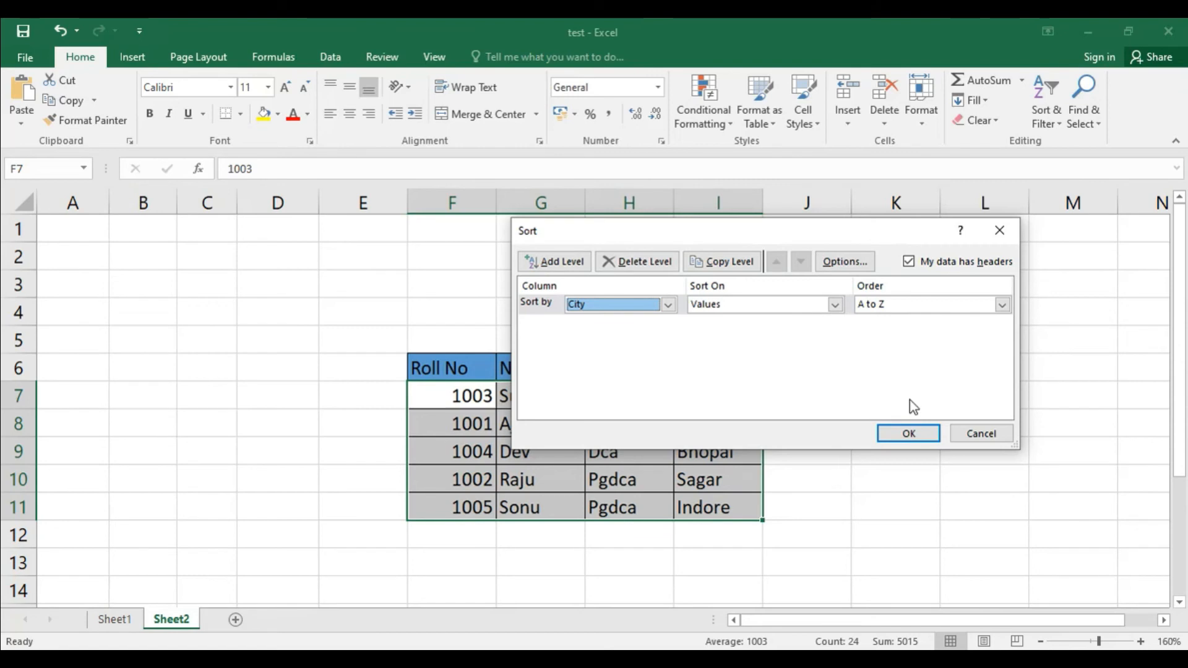
left_click(906, 433)
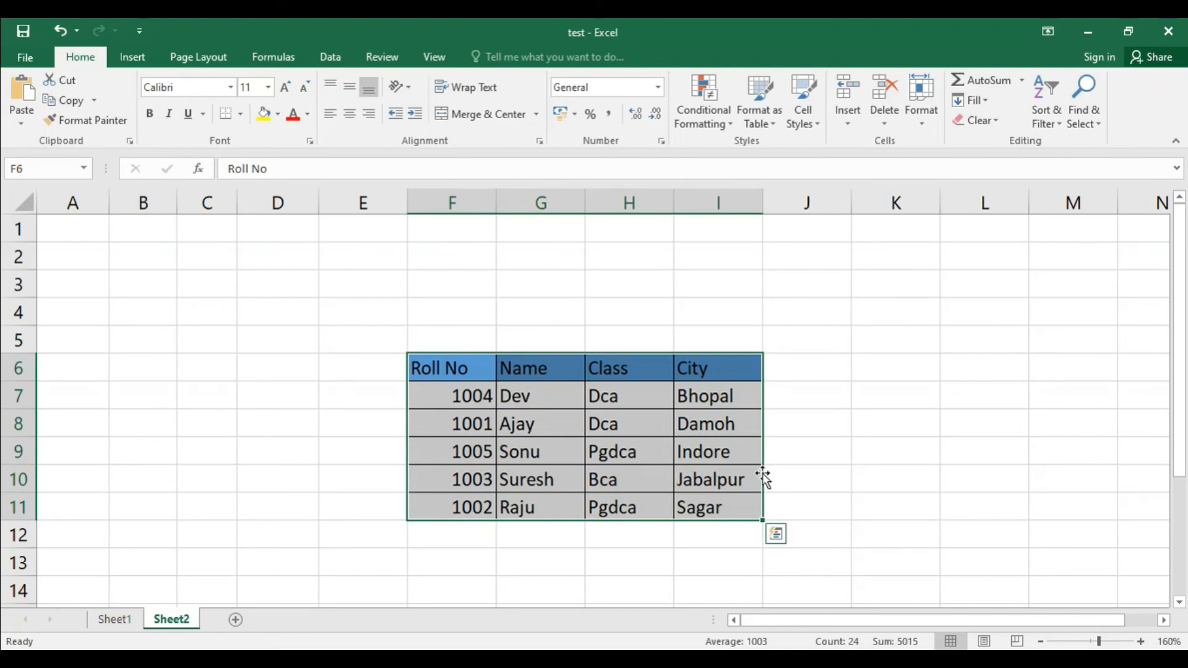
Step: Custom sort the table by Roll No on Values from Smallest to Largest
left_click(1055, 123)
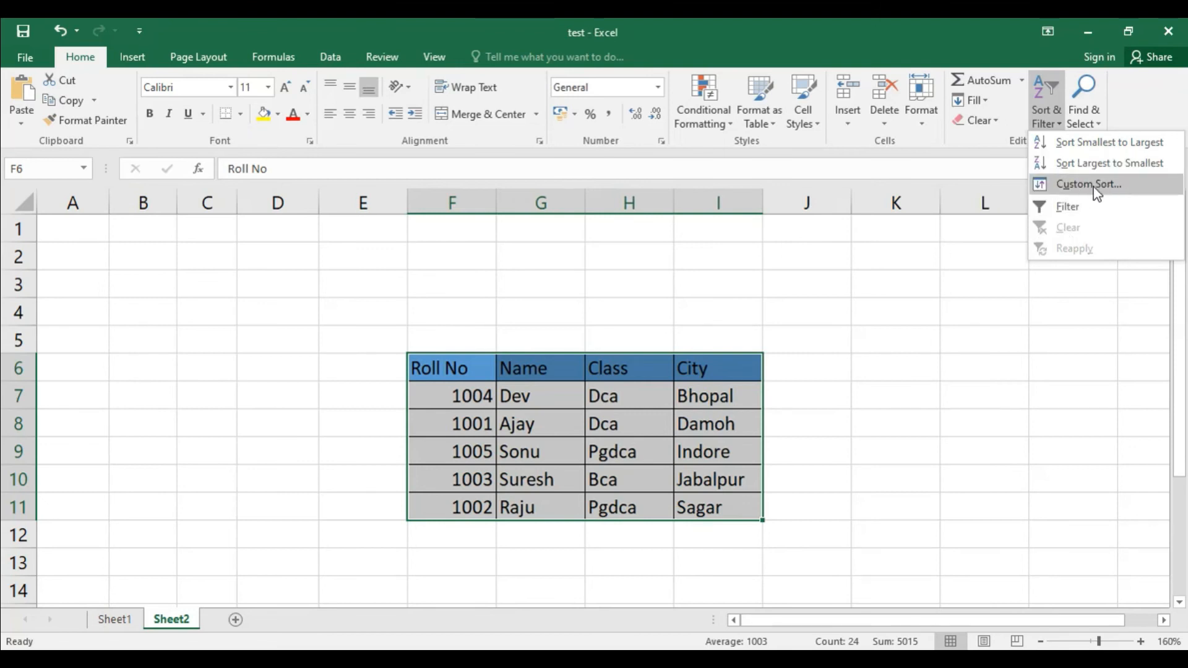
left_click(1087, 185)
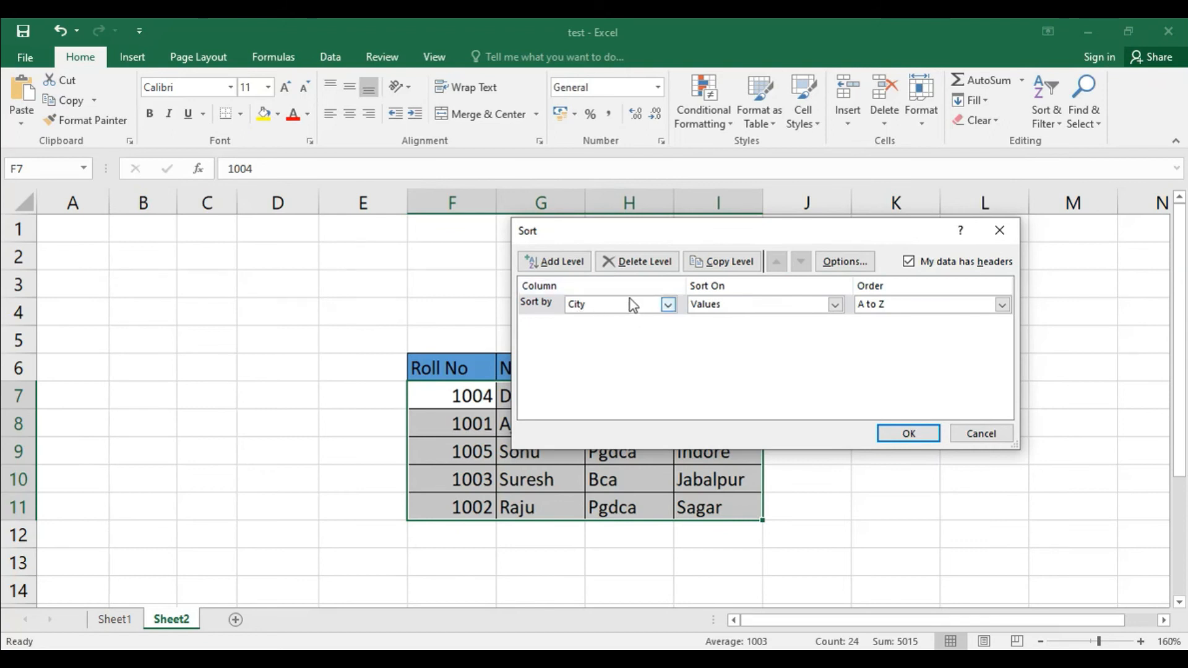
left_click(835, 304)
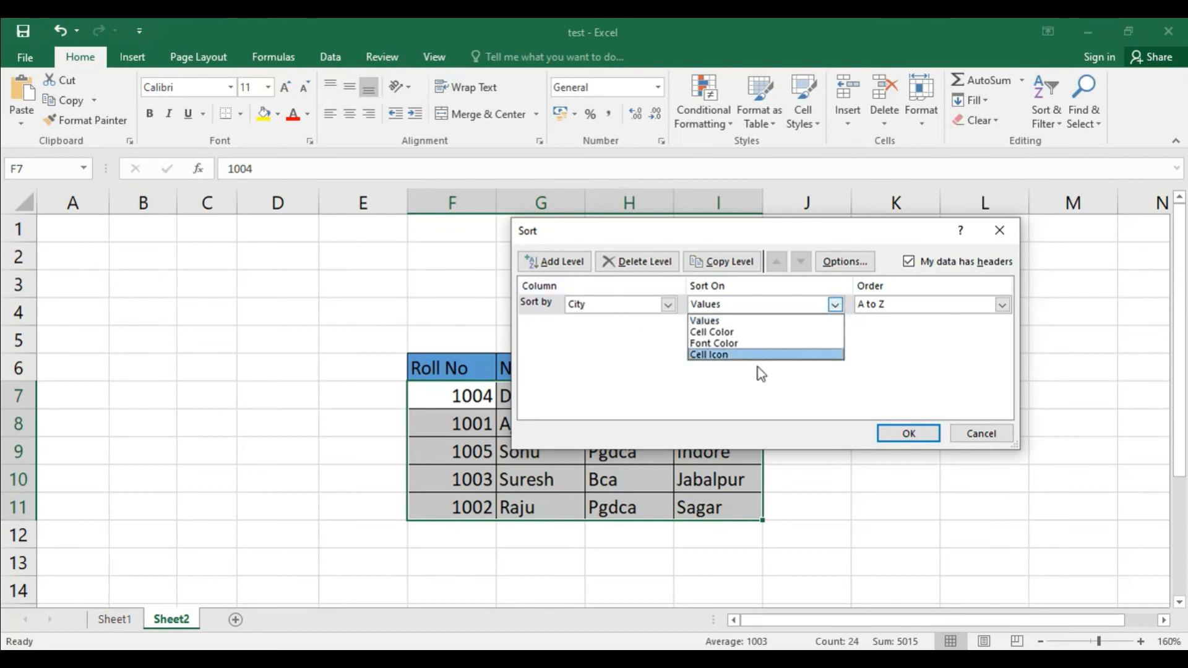
left_click(1003, 305)
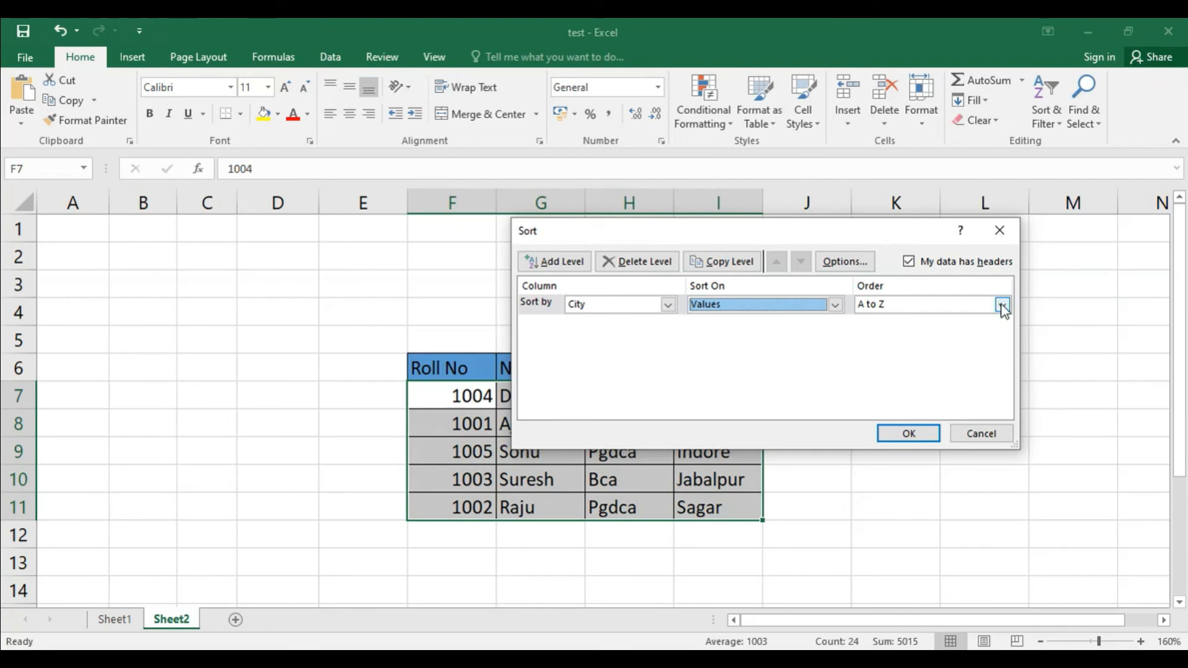
left_click(1003, 306)
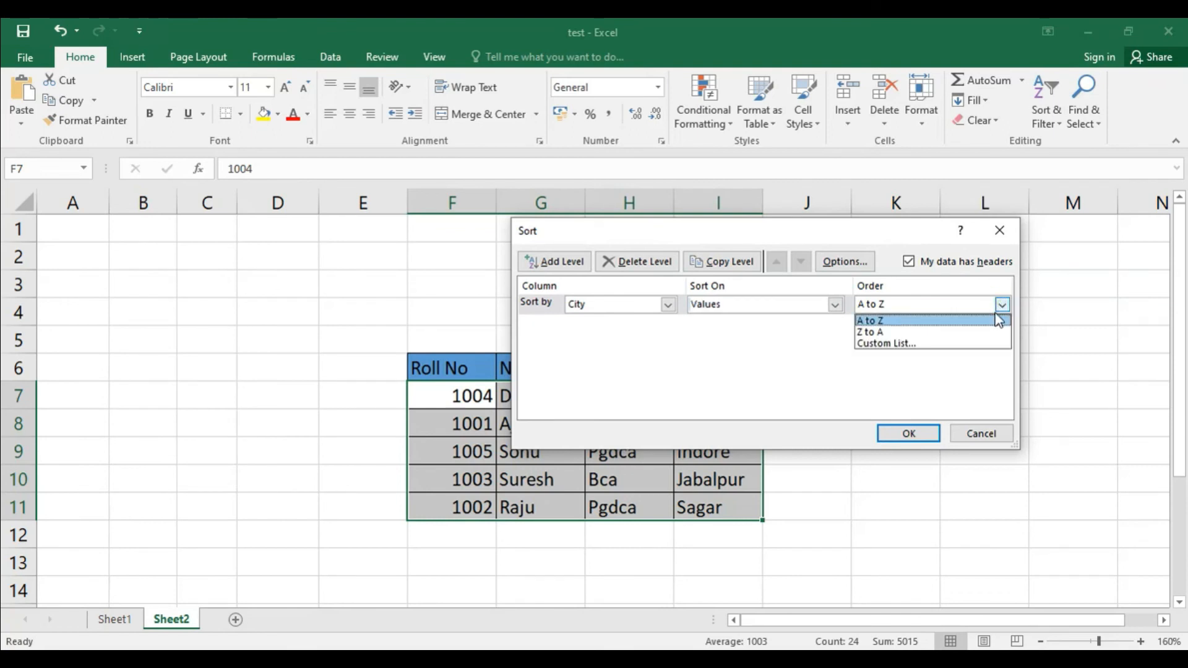
left_click(796, 338)
left_click(669, 307)
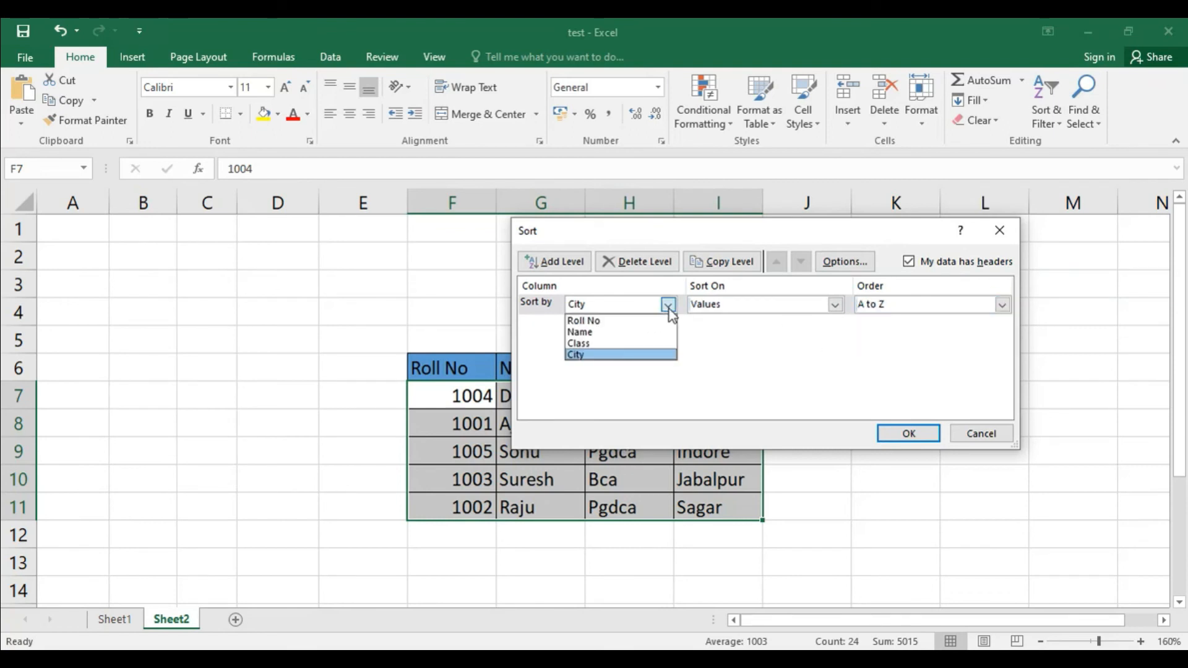
left_click(645, 323)
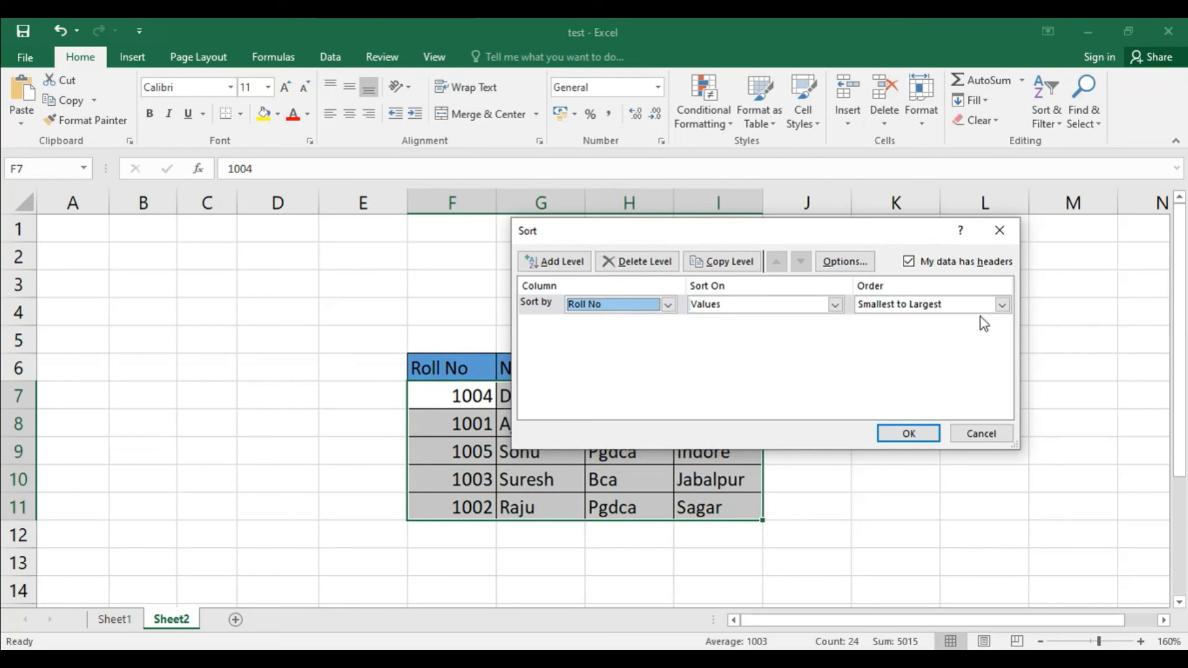
left_click(1003, 305)
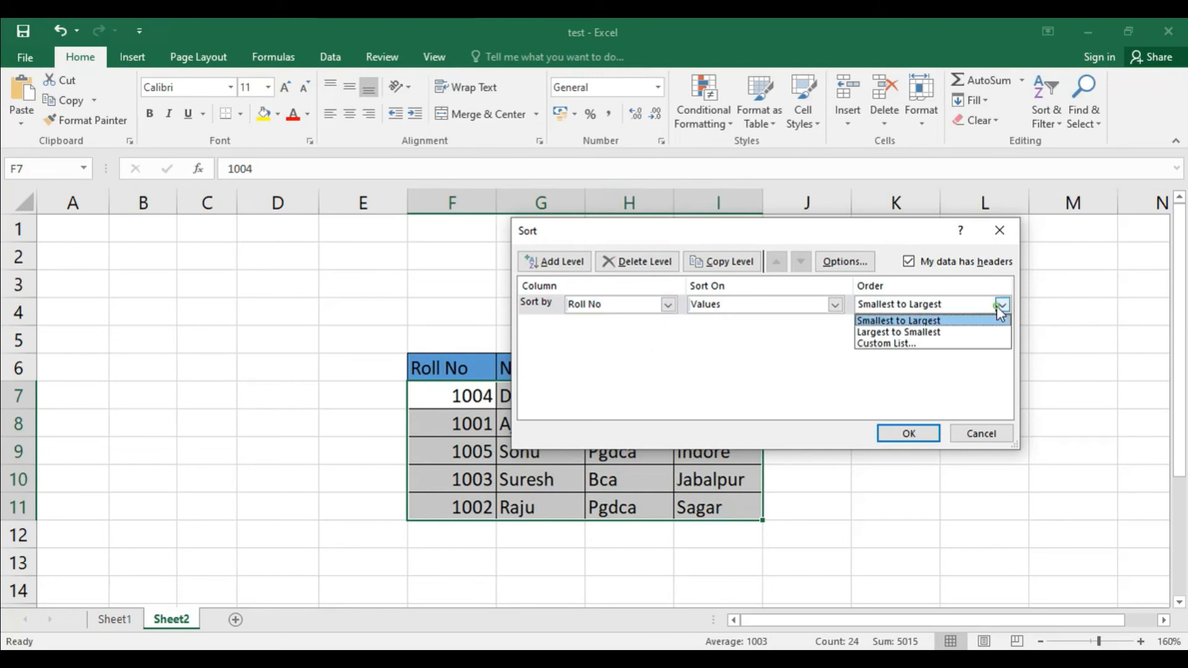
left_click(910, 322)
left_click(904, 436)
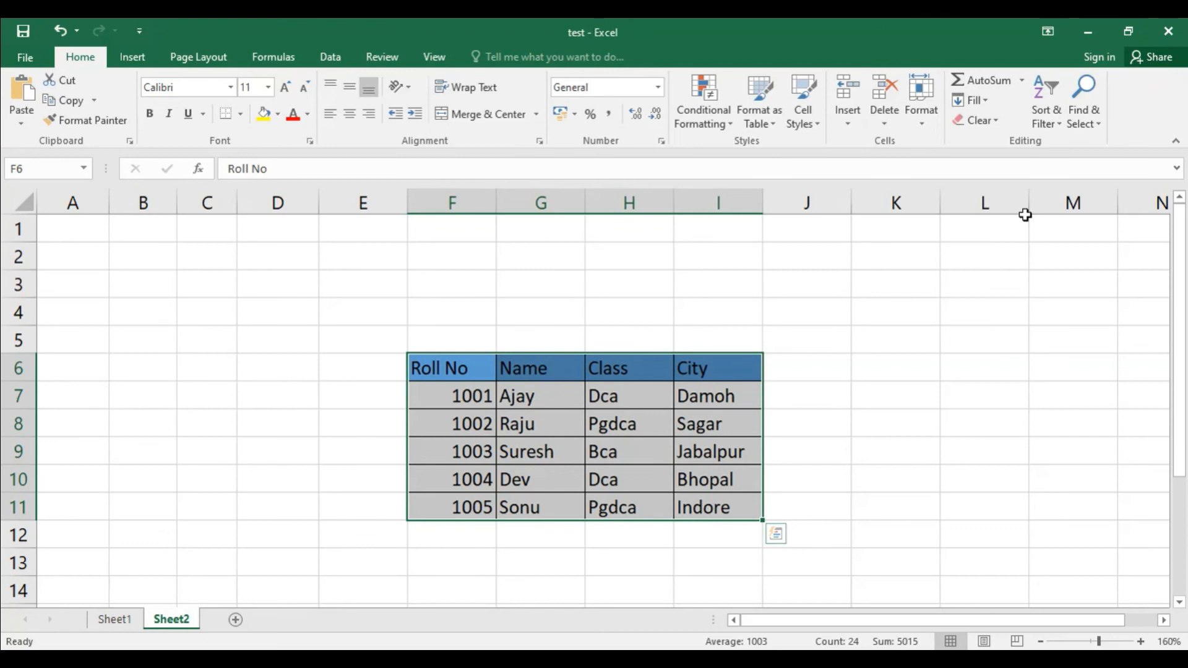
Step: Custom sort the table by Column F from Smallest to Largest with the My data has headers option cleared
left_click(1052, 124)
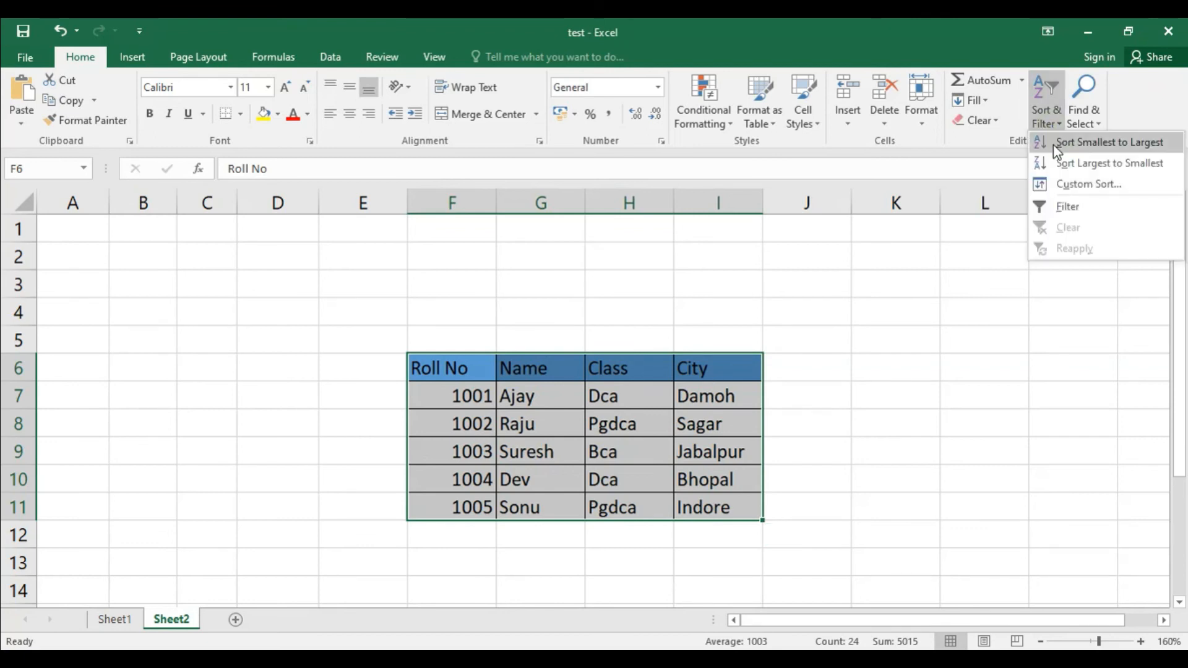
left_click(1087, 184)
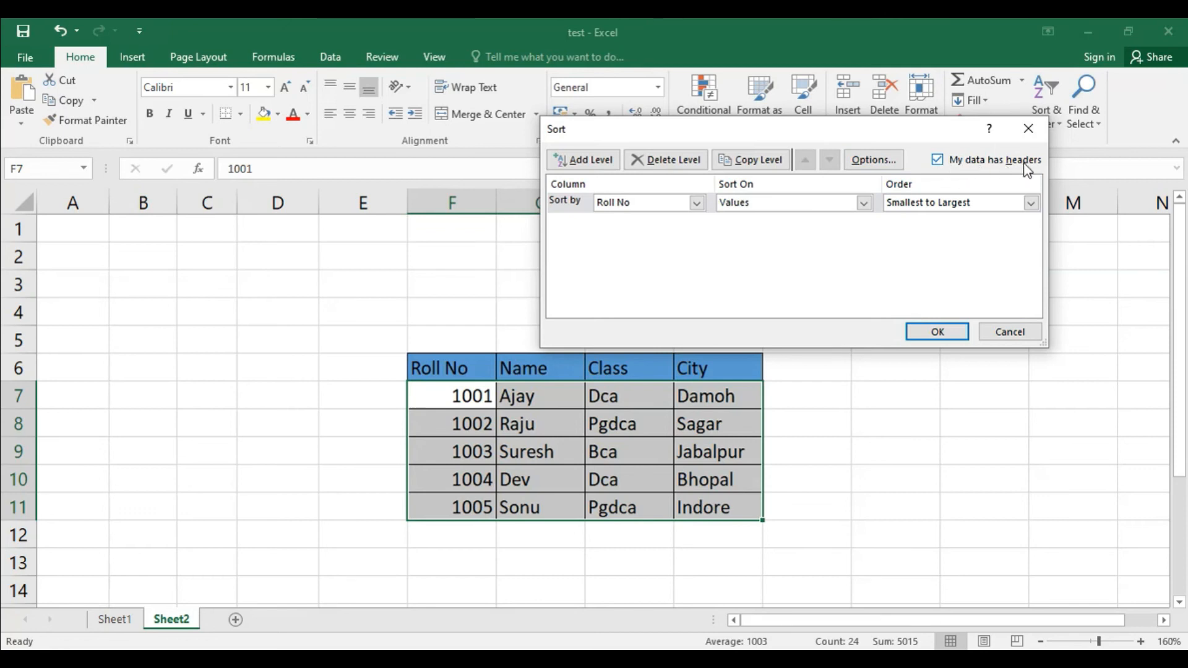
left_click(937, 160)
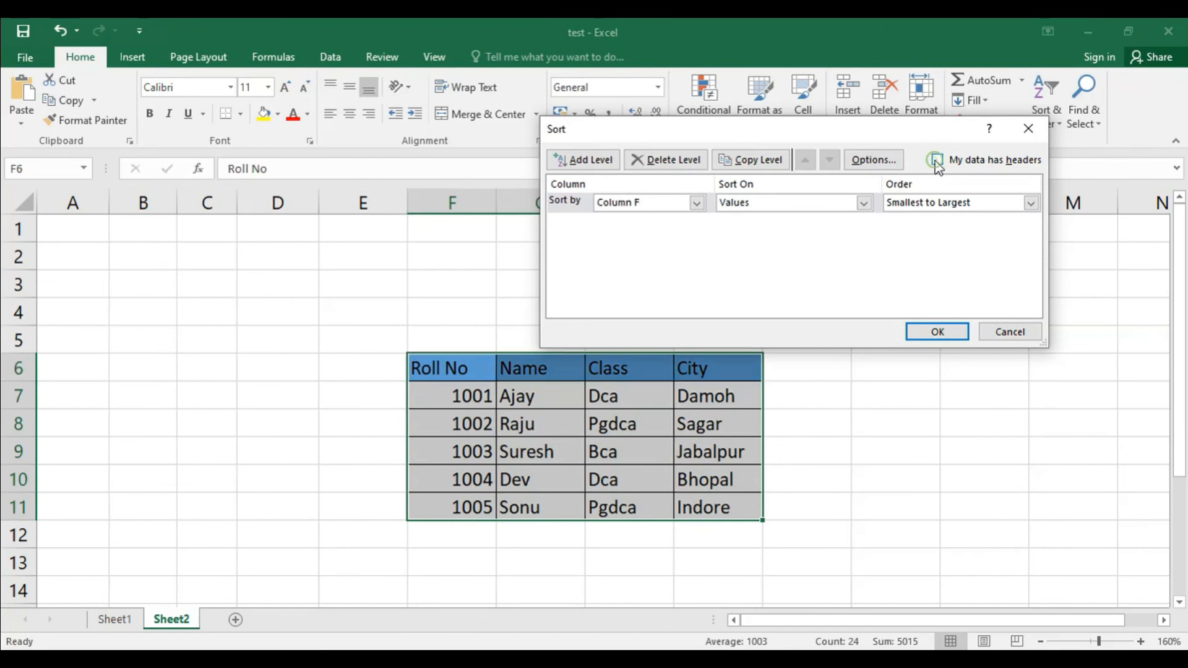
left_click(940, 334)
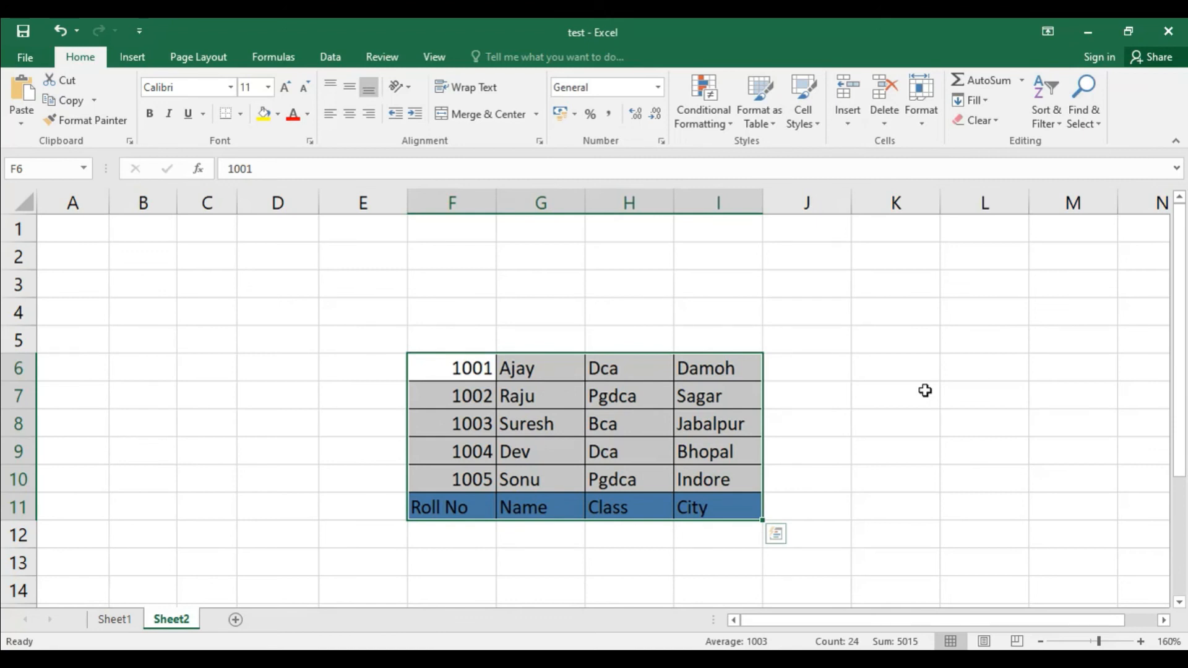
Step: Re-run the custom sort with My data has headers checked, and undo the sort
left_click(1042, 114)
left_click(1089, 184)
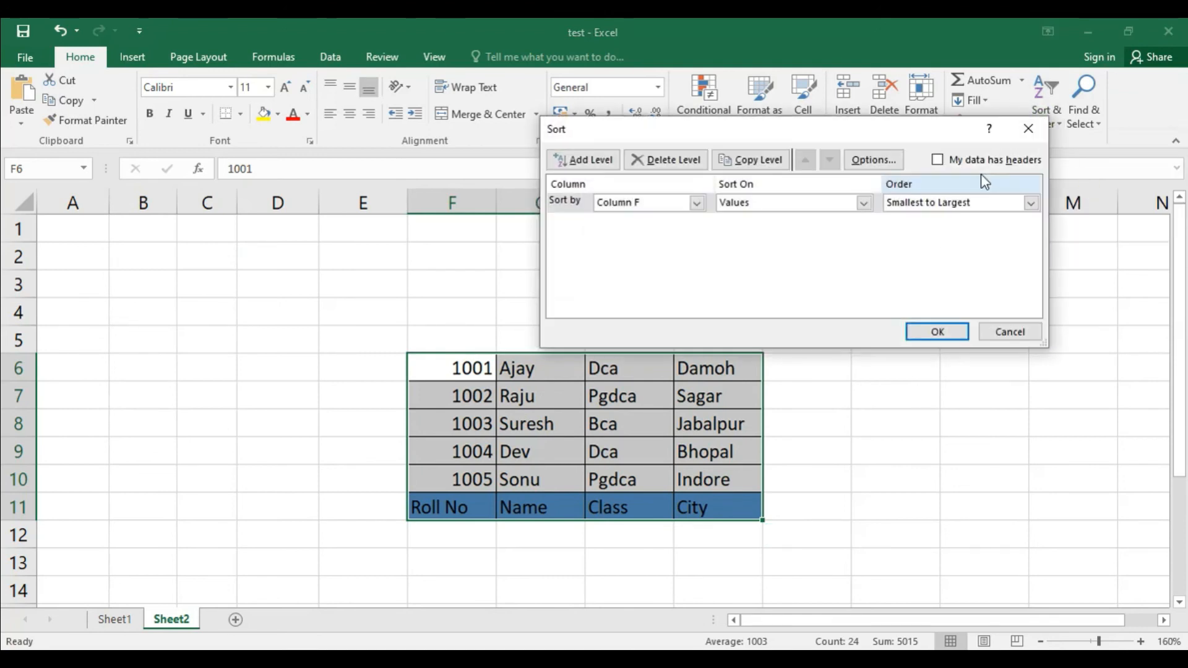
left_click(938, 160)
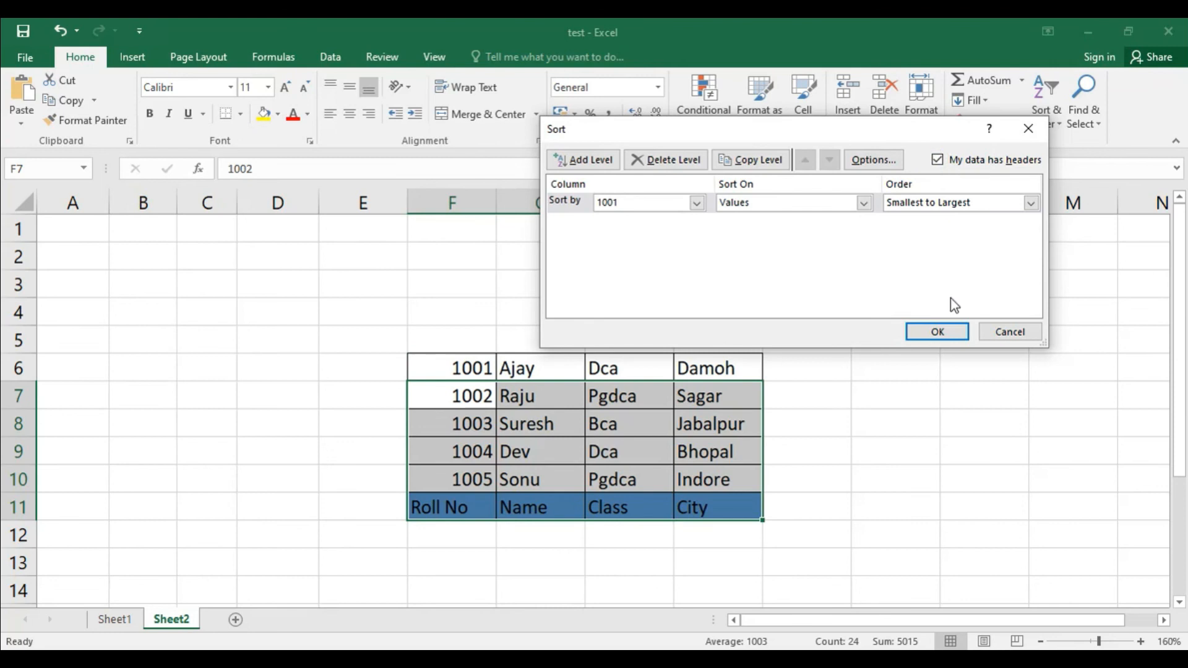
left_click(950, 337)
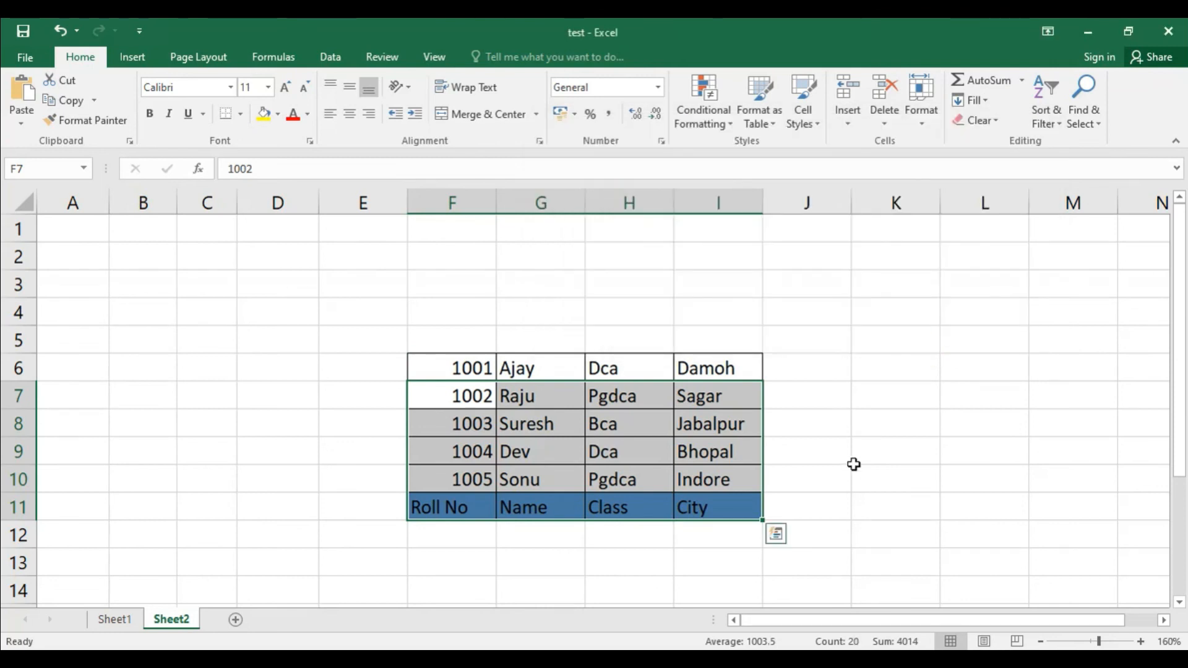
key("ctrl+z")
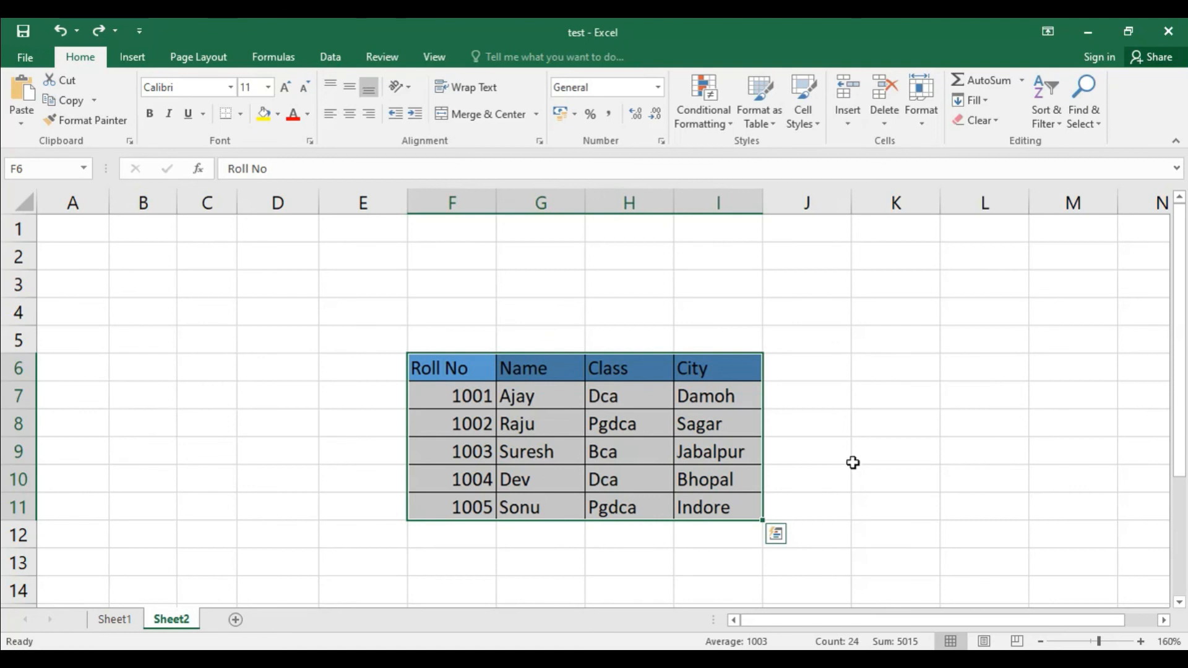
Step: Custom sort the table by Roll No from Smallest to Largest with headers enabled
left_click(1052, 124)
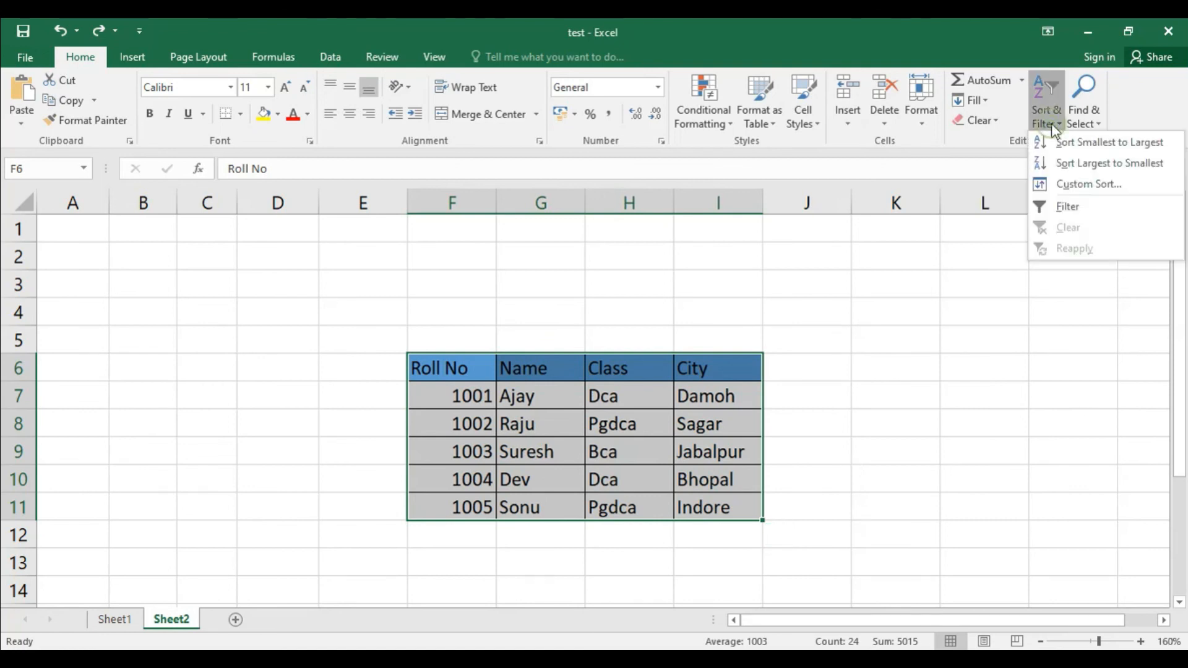
left_click(1060, 184)
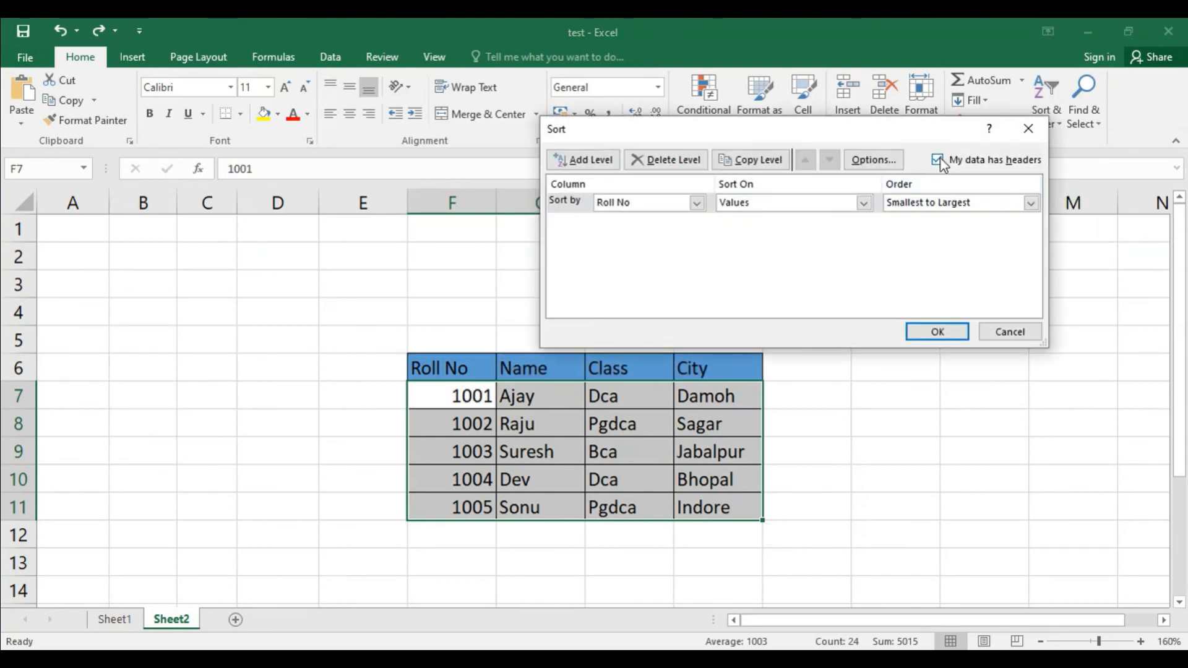
left_click(926, 333)
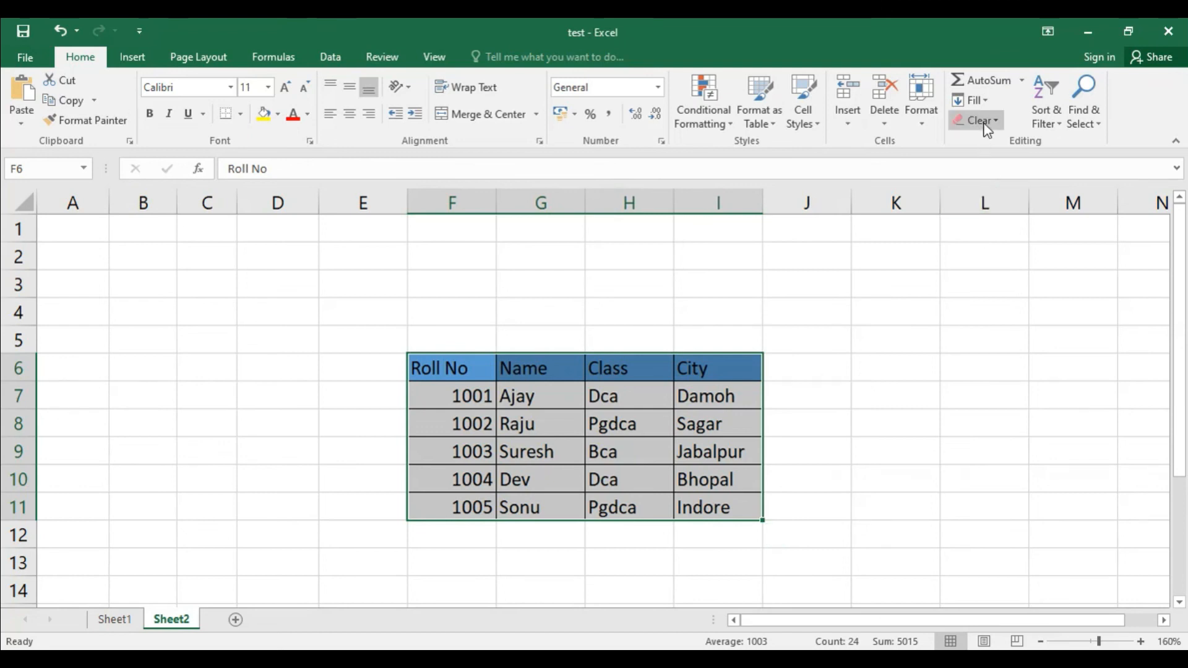
right_click(644, 423)
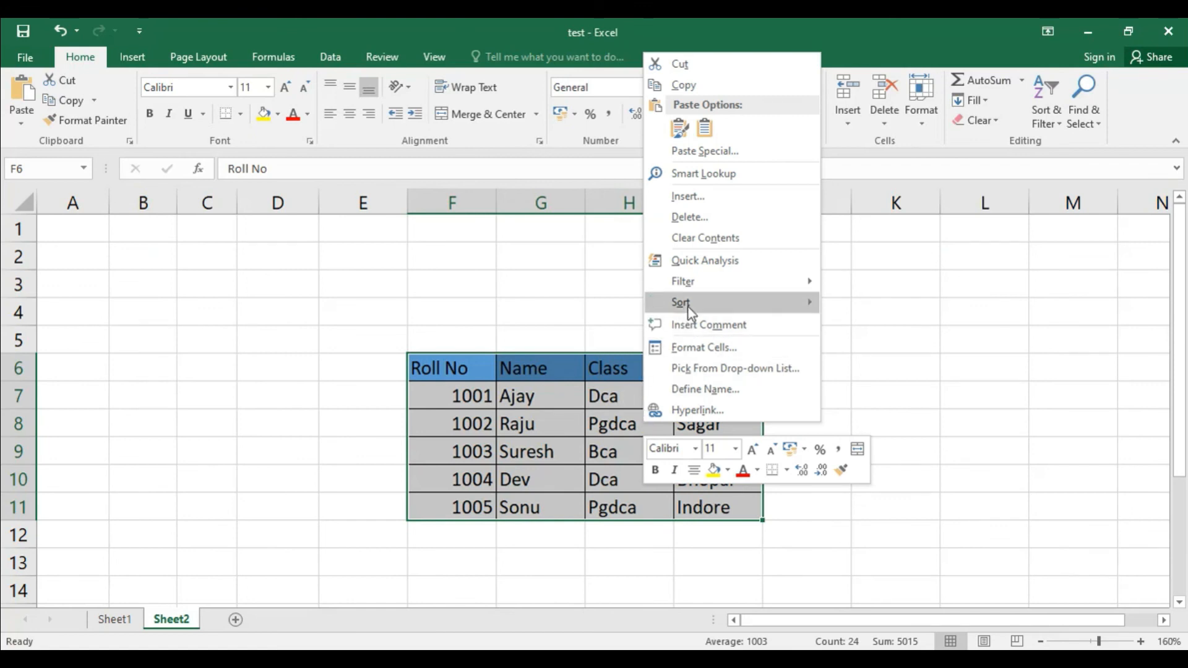
left_click(536, 452)
left_click(523, 400)
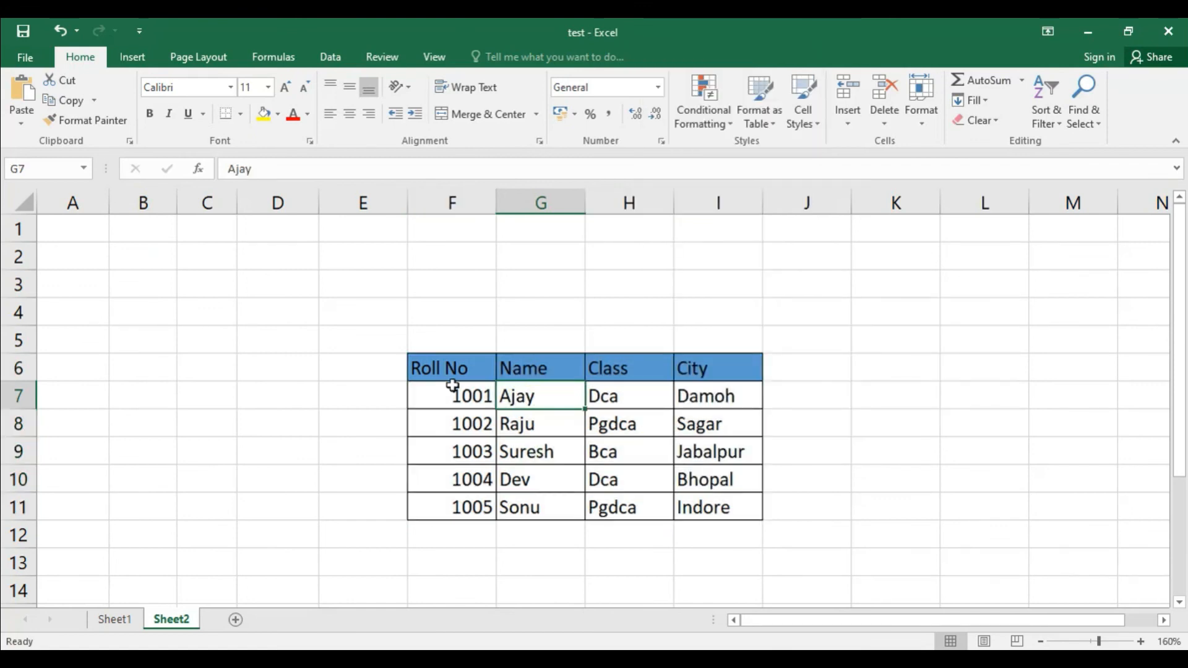
Step: Select the whole table from the Roll No header to the last city, and sort it by Roll No from largest to smallest
left_click_drag(452, 370, 716, 506)
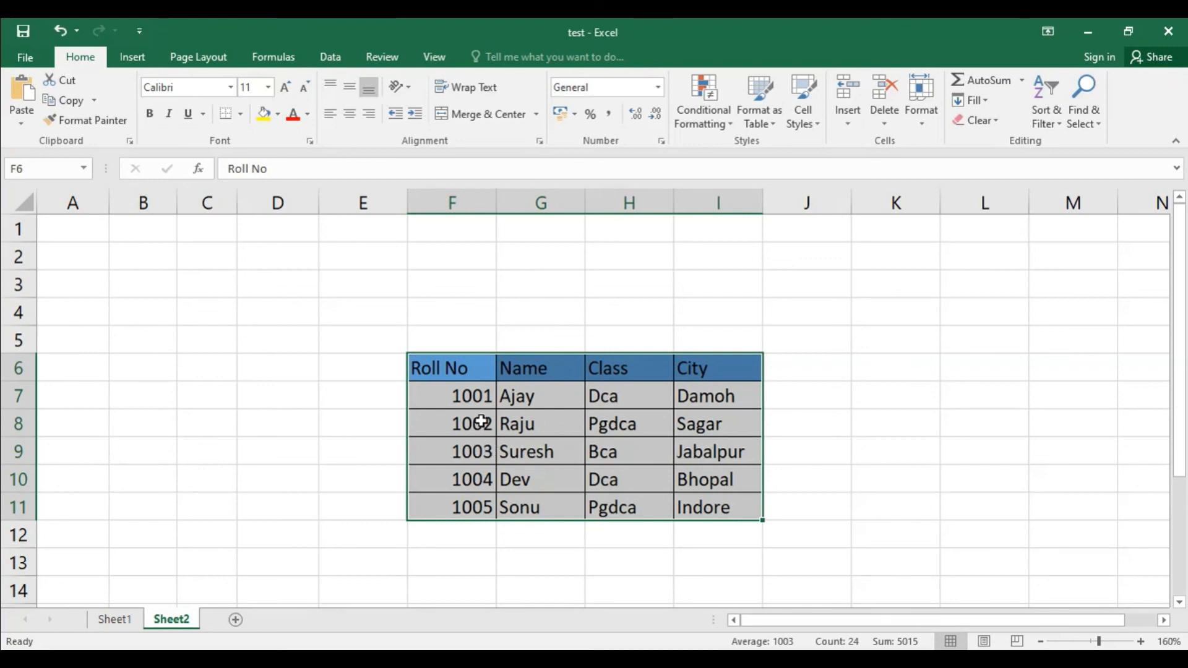
left_click(457, 399)
left_click_drag(454, 368, 705, 506)
key("alt")
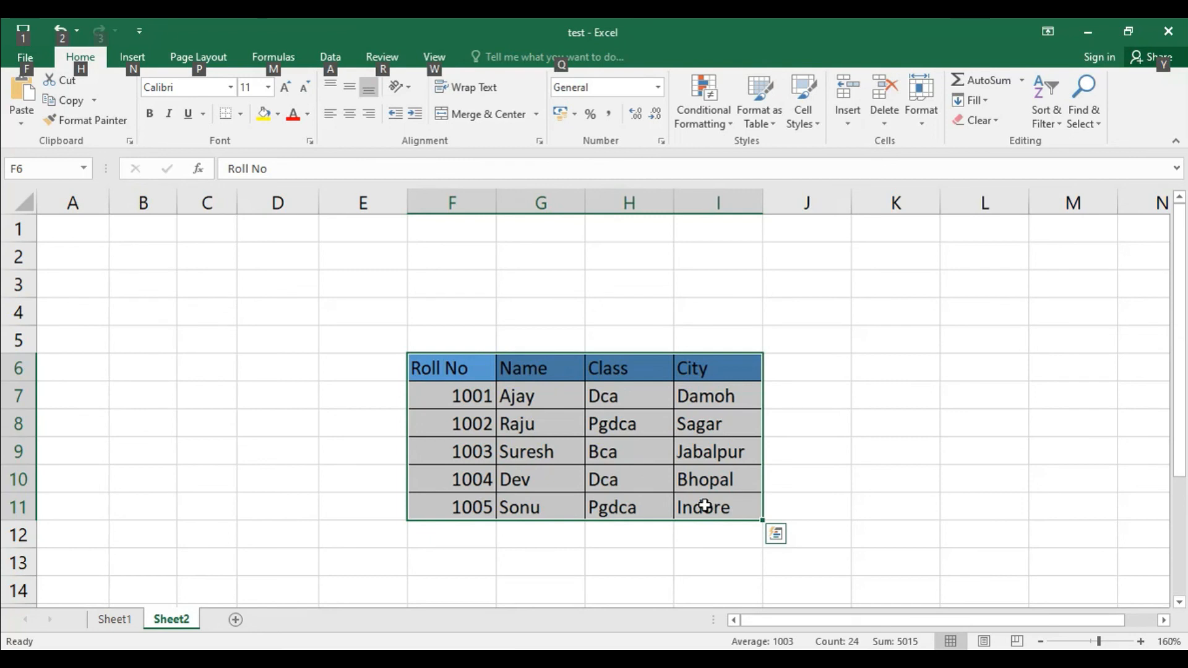
key("a")
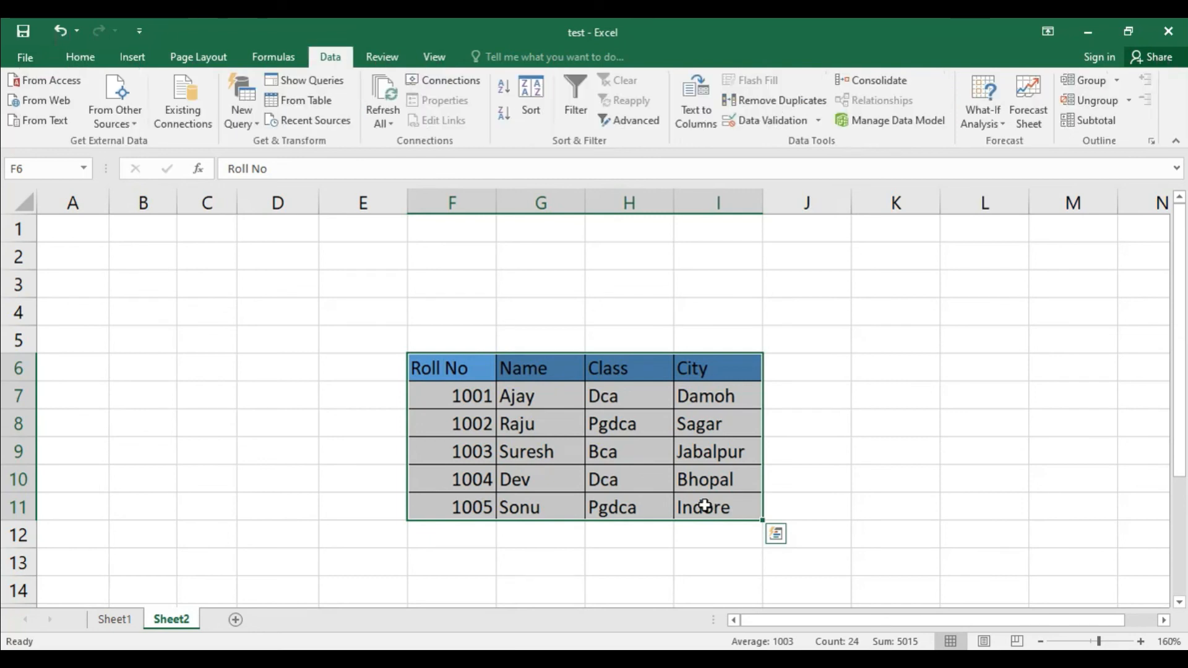
key("s")
key("d")
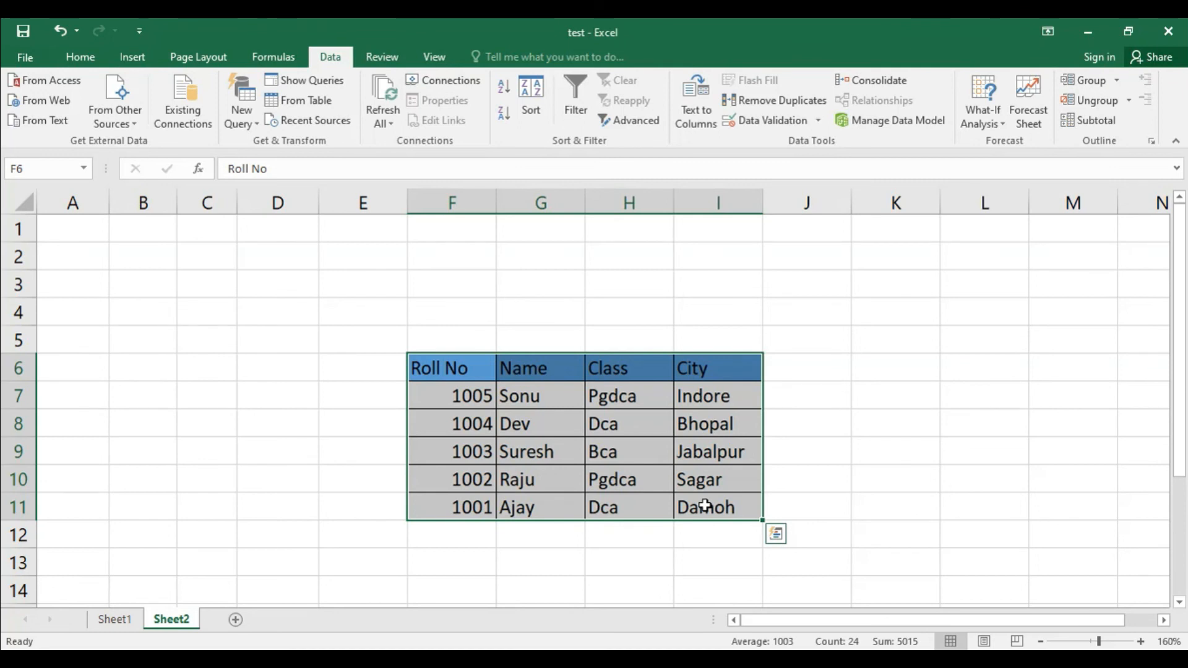
Step: Sort the selected table by Roll No from smallest to largest
key("alt")
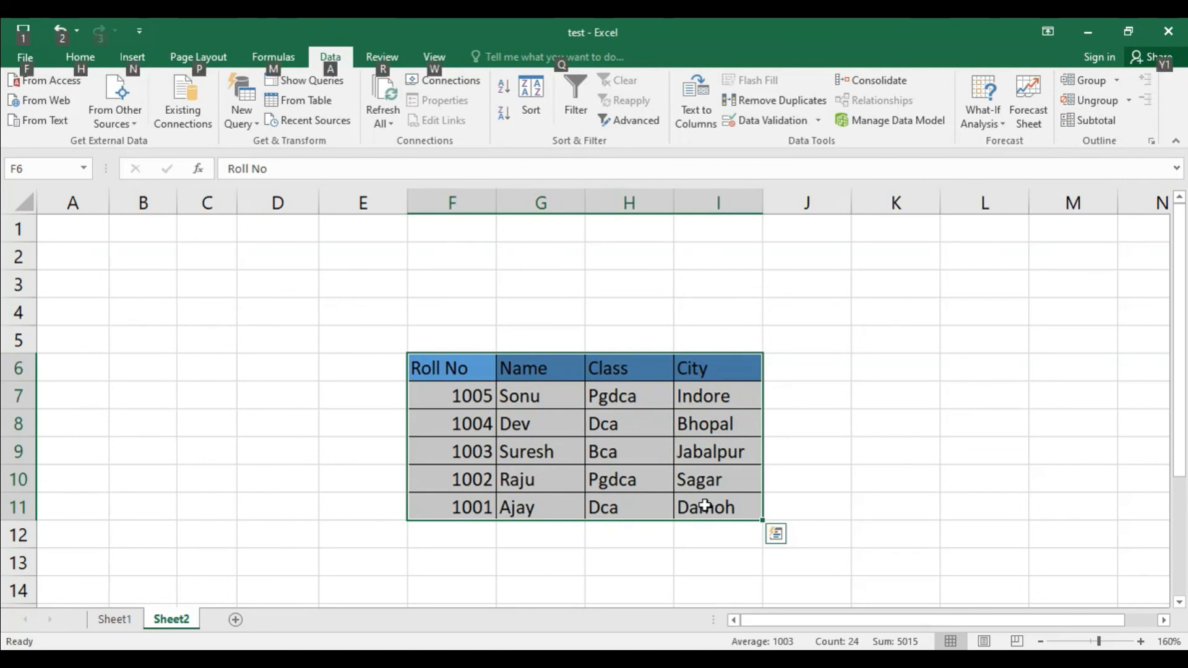
key("a")
key("s")
key("a")
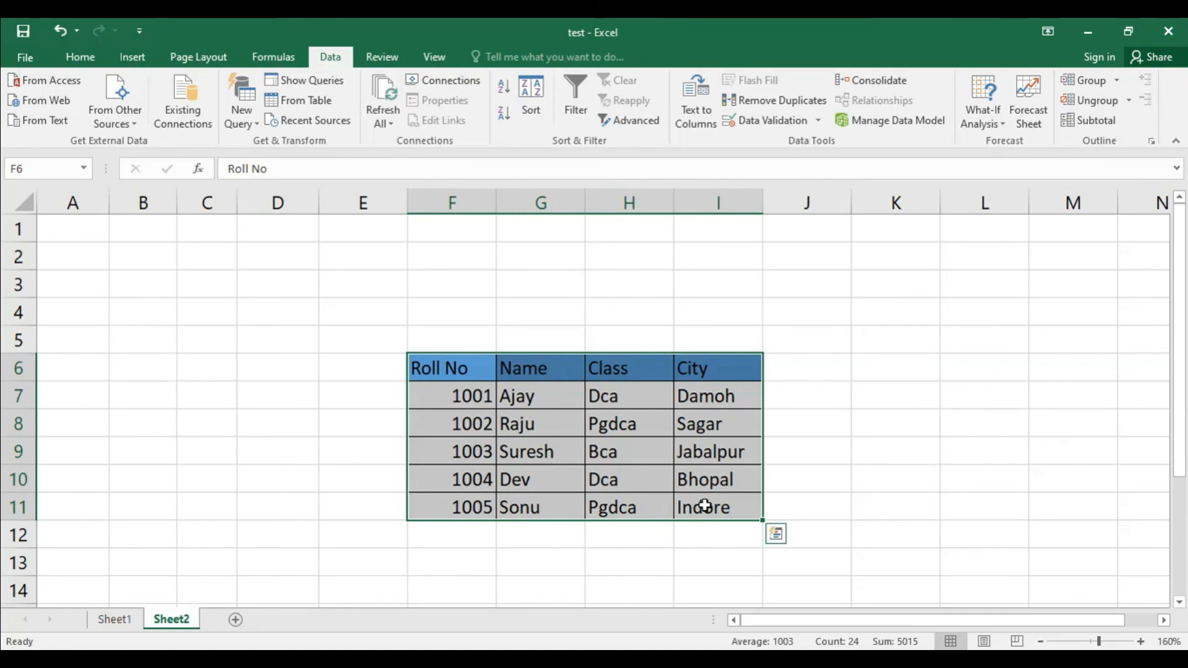
Step: Sort the table by Roll No from largest to smallest, then back from smallest to largest
key("alt+h")
key("s")
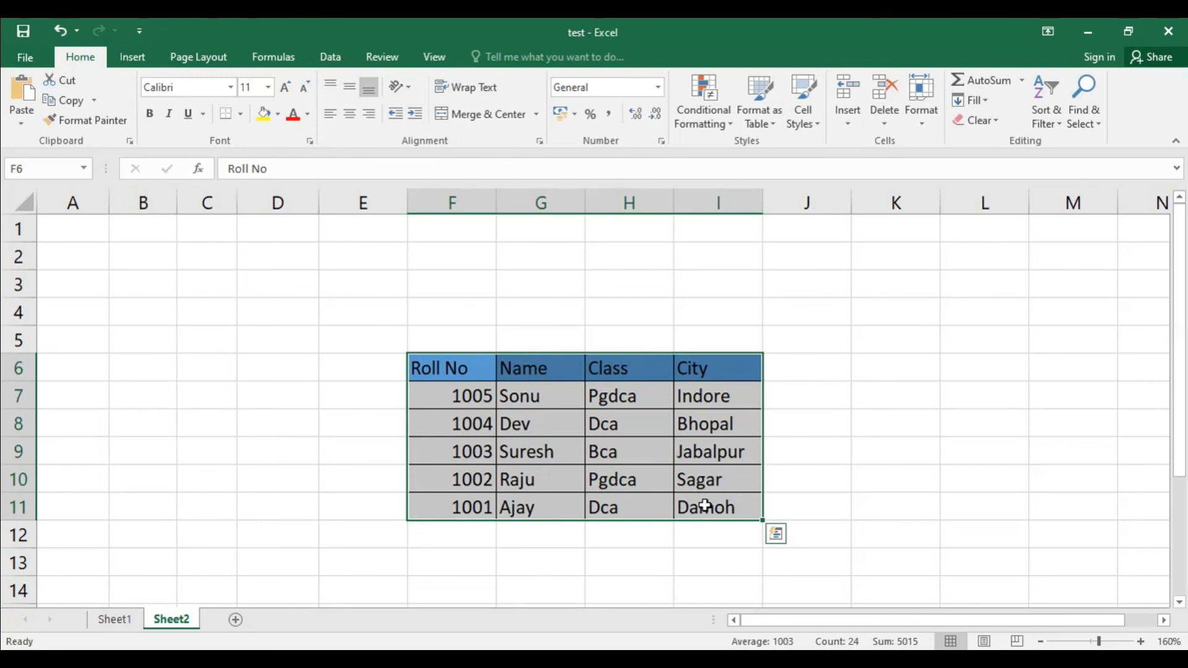
key("alt")
key("h")
key("s")
key("s")
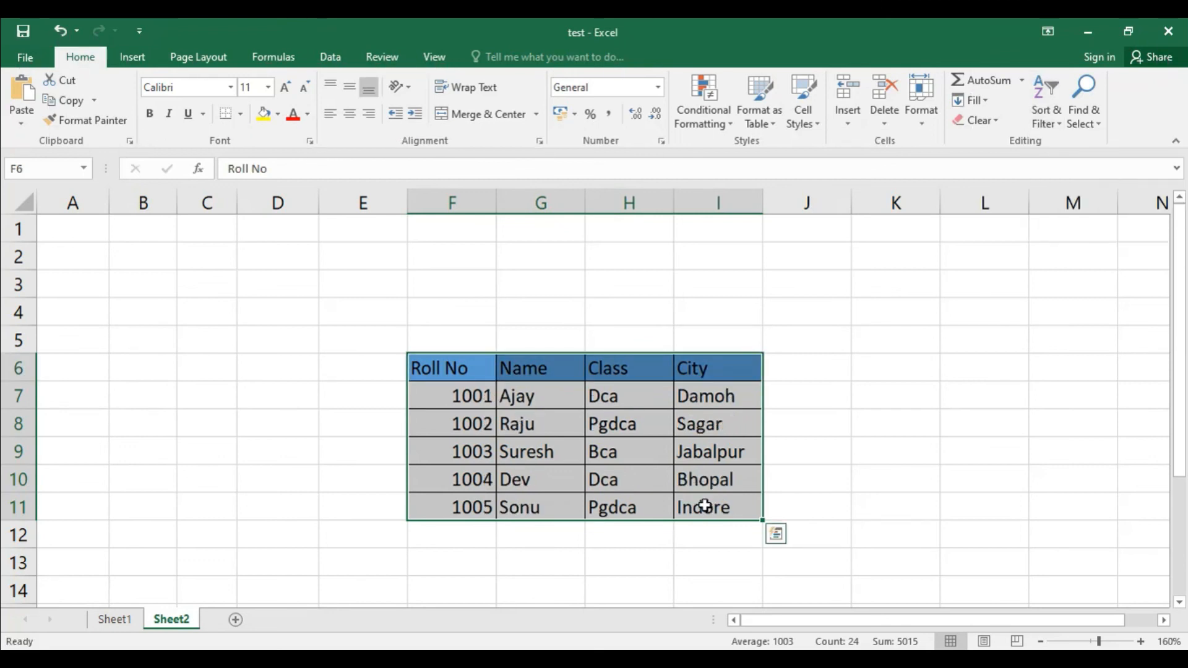